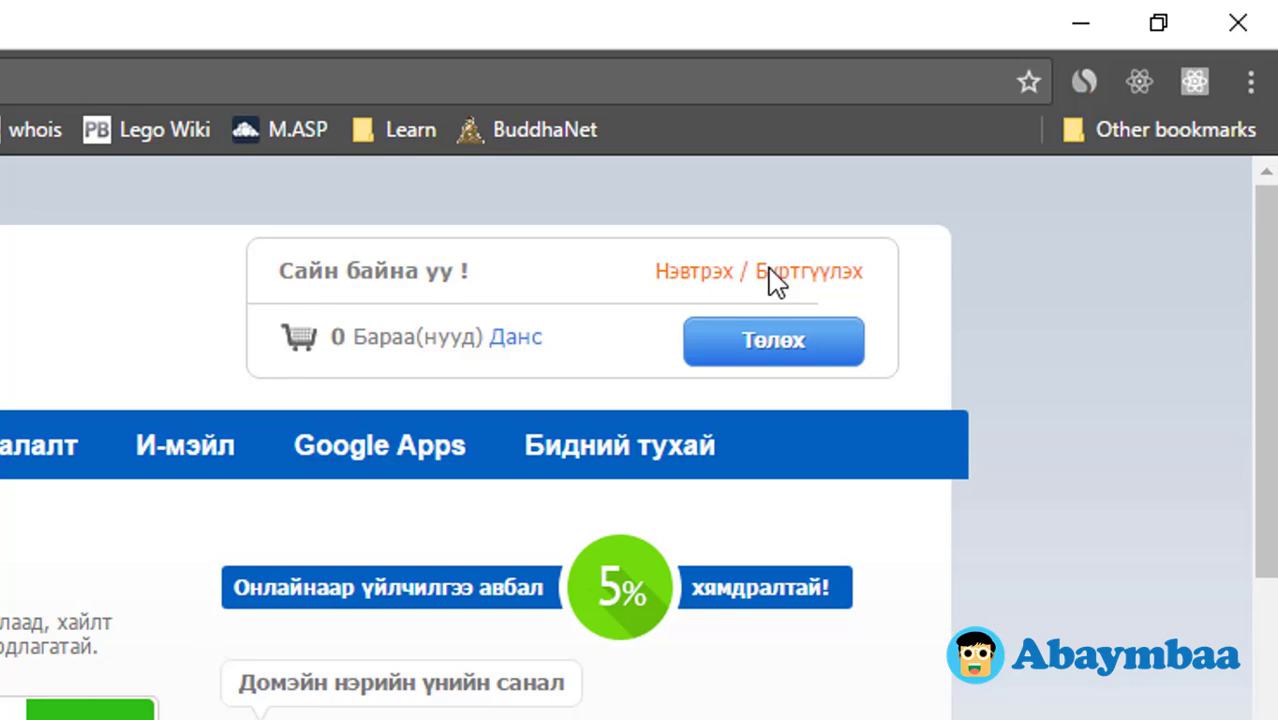
Step: Go to the Нэвтрэх / Бүртгүүлэх page and open the Бүртгүүлэх registration form
{"action": "left_click", "coordinate": [772, 276]}
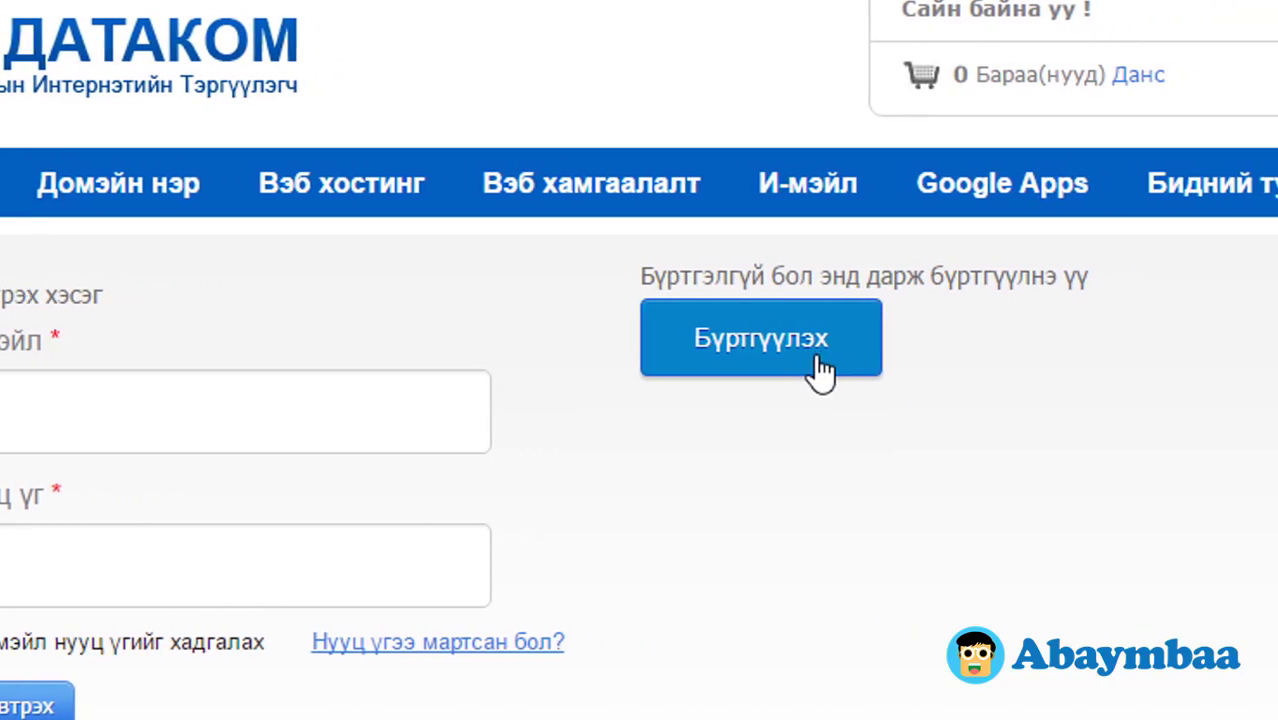
{"action": "left_click", "coordinate": [985, 350]}
Step: Enter the registrant's name in the Нэр field
{"action": "left_click", "coordinate": [107, 457]}
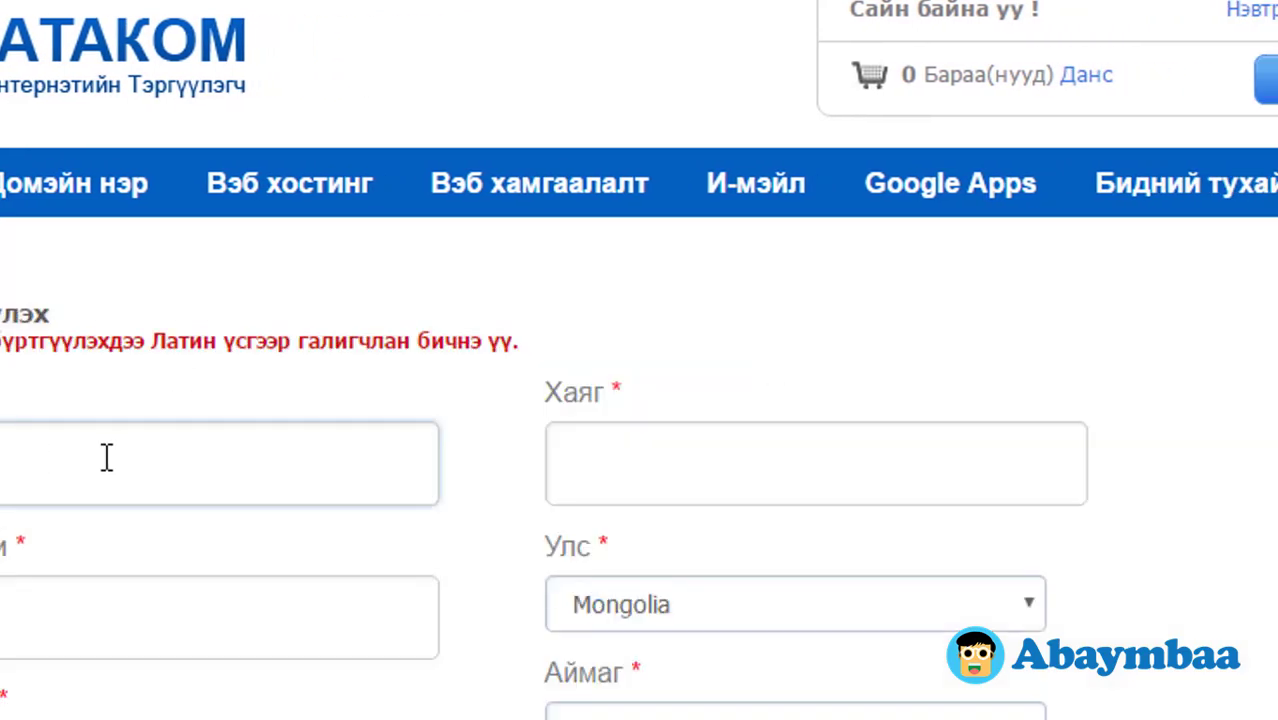
{"action": "type", "text": "Бямбаа"}
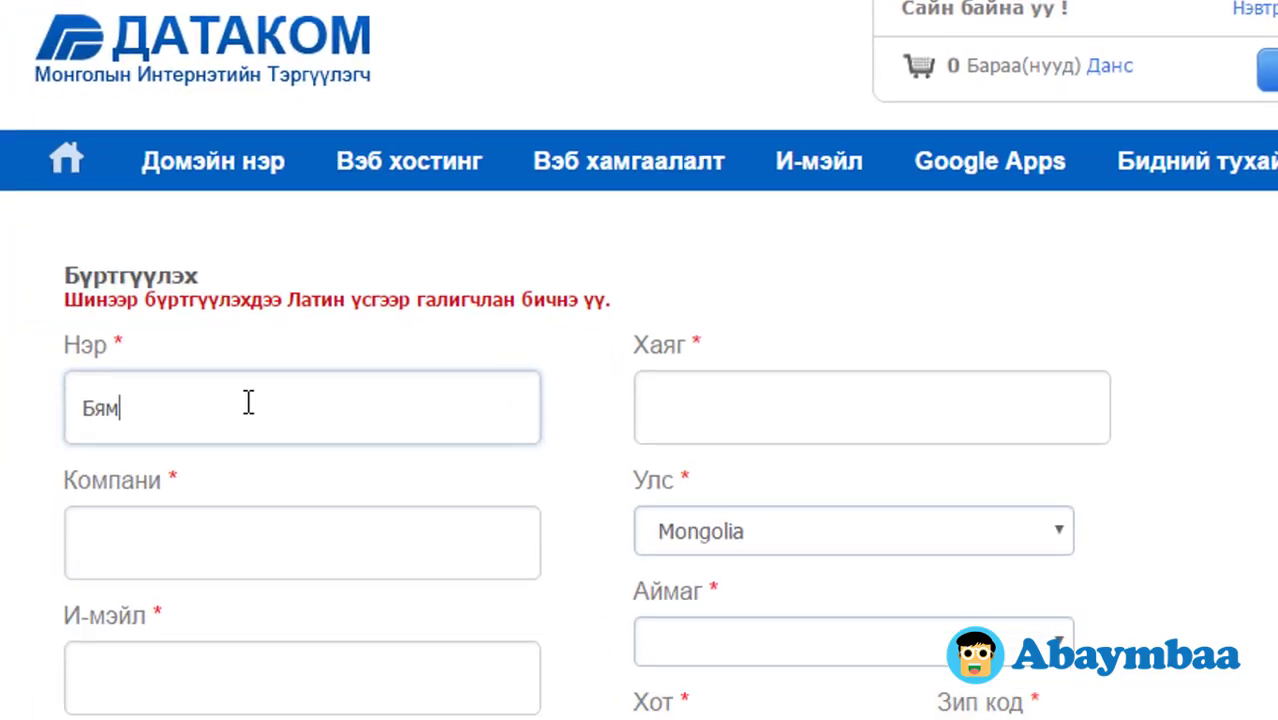
{"action": "key", "text": "Tab"}
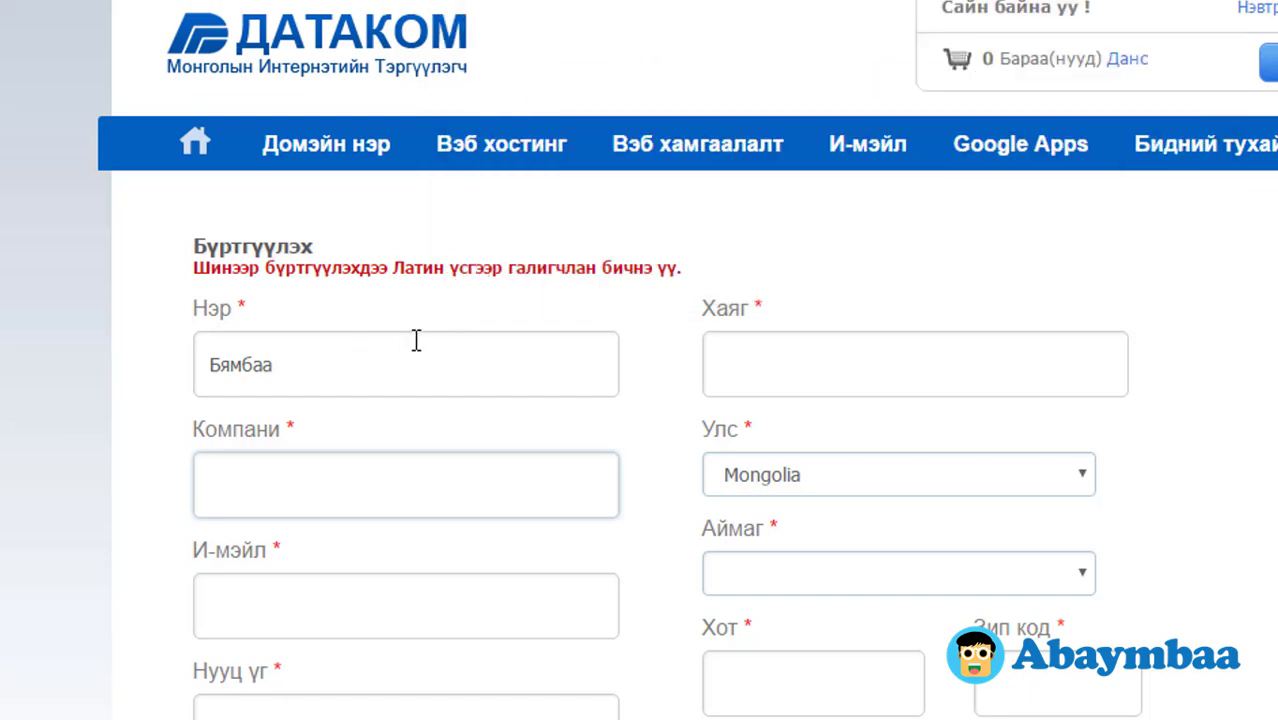
{"action": "scroll", "coordinate": [416, 340], "scroll_direction": "down", "scroll_amount": 5}
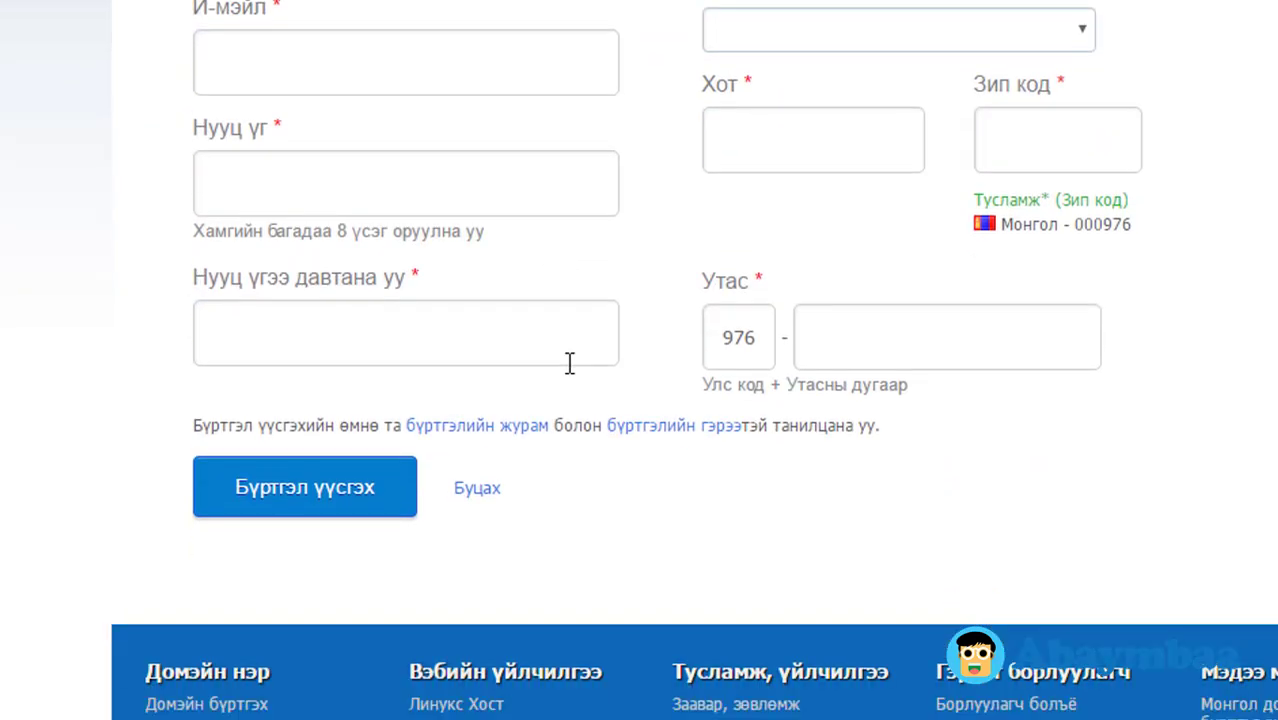
{"action": "scroll", "coordinate": [571, 363], "scroll_direction": "up", "scroll_amount": 3}
Step: Fill in the contact e-mail address in the И-мэйл field
{"action": "left_click", "coordinate": [331, 308]}
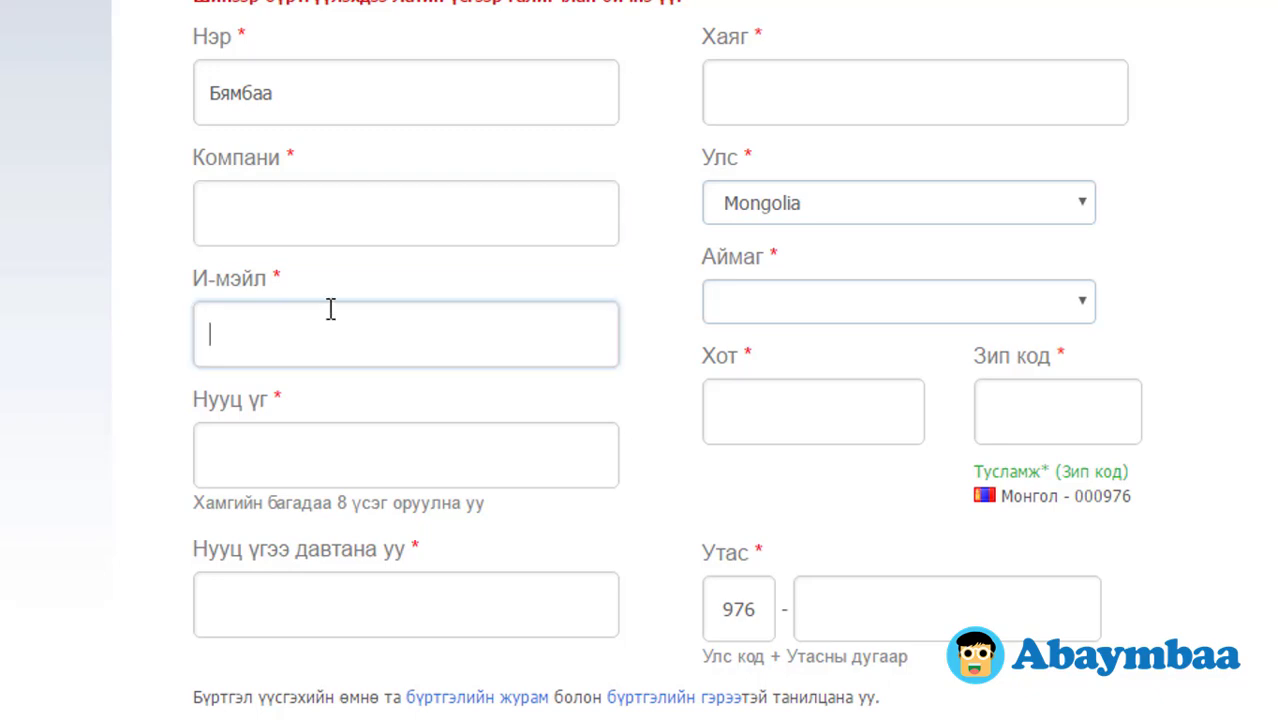
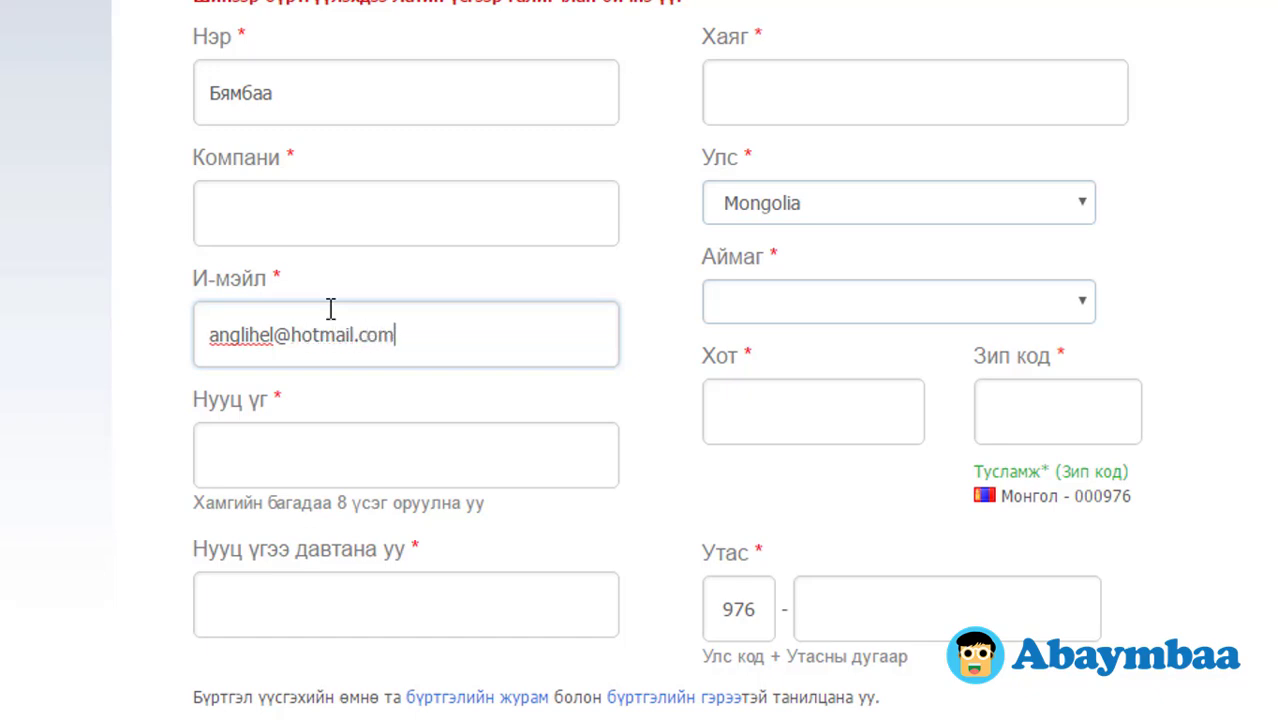
{"action": "key", "text": "Tab"}
Step: Type a password in Нууц үг, then add digits after the validation errors
{"action": "type", "text": "•"}
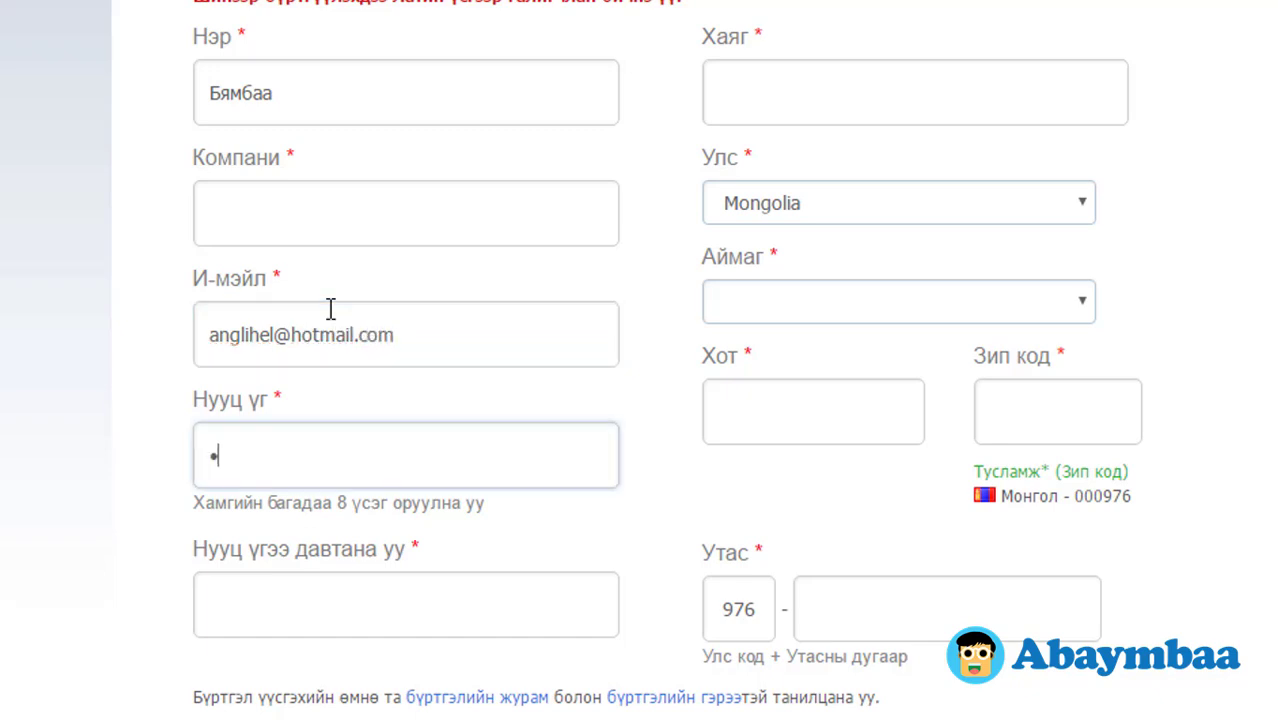
{"action": "type", "text": "•••••••••••••"}
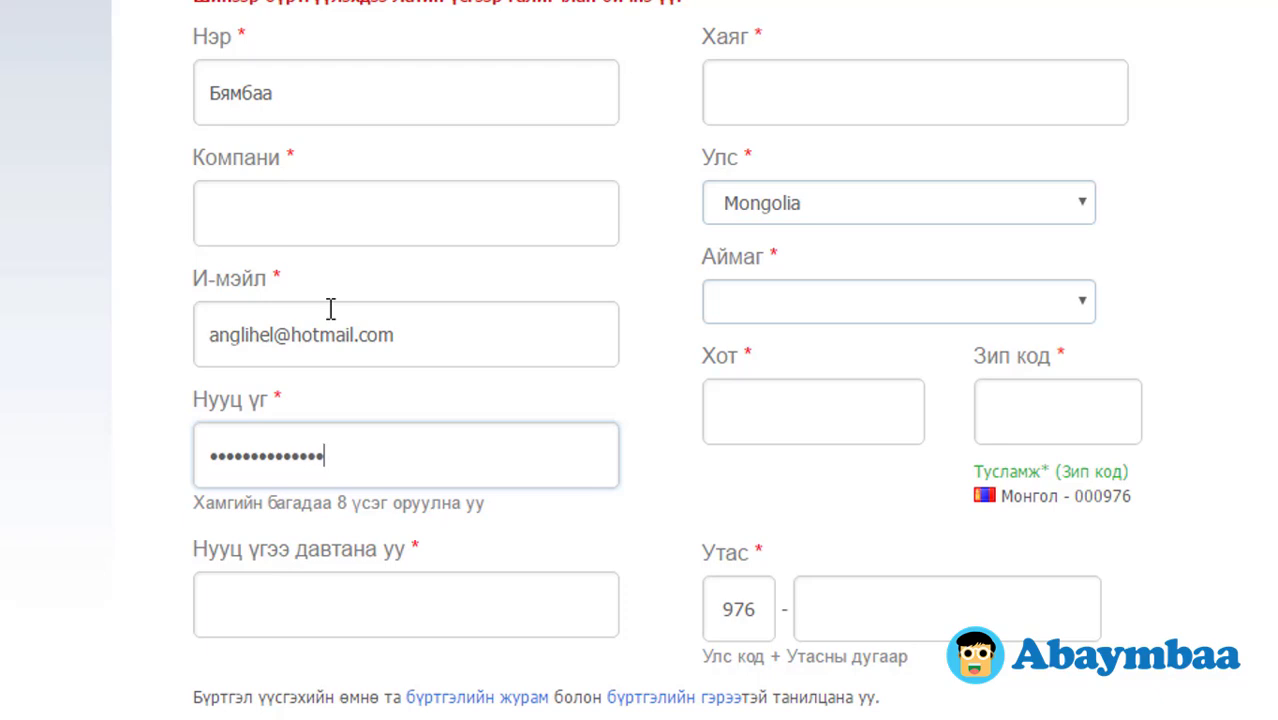
{"action": "key", "text": "Tab"}
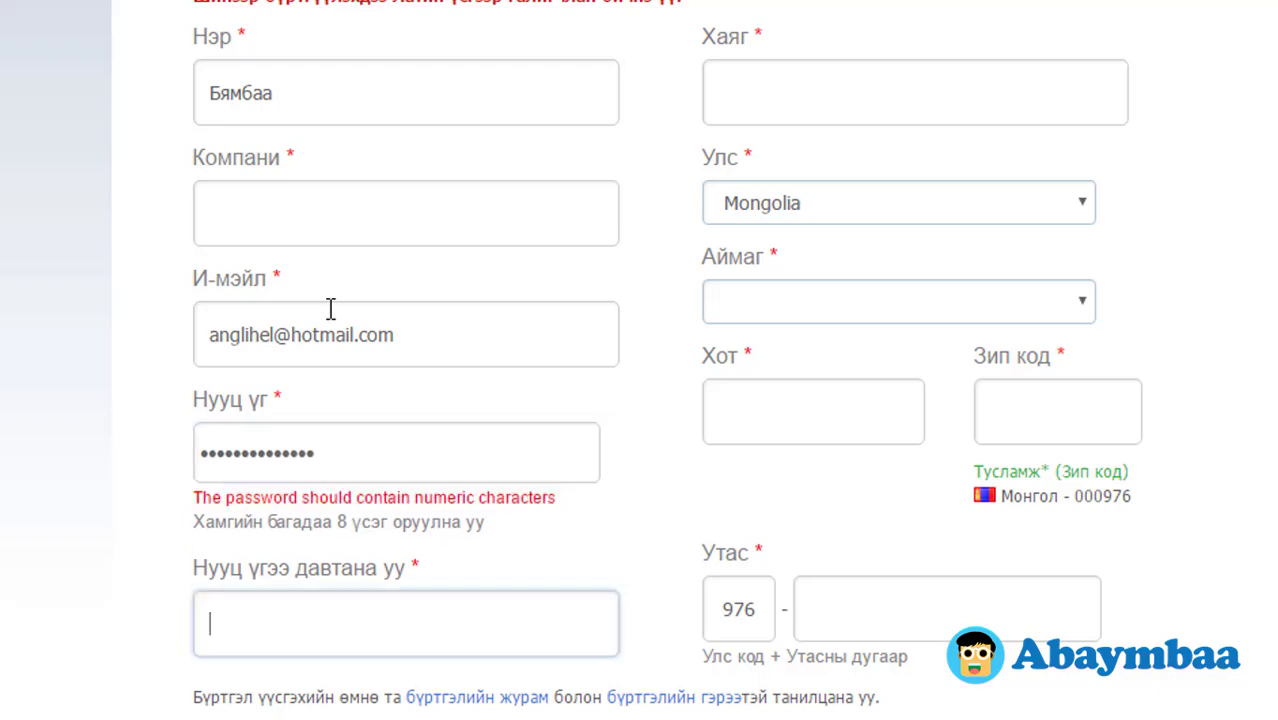
{"action": "left_click", "coordinate": [423, 430]}
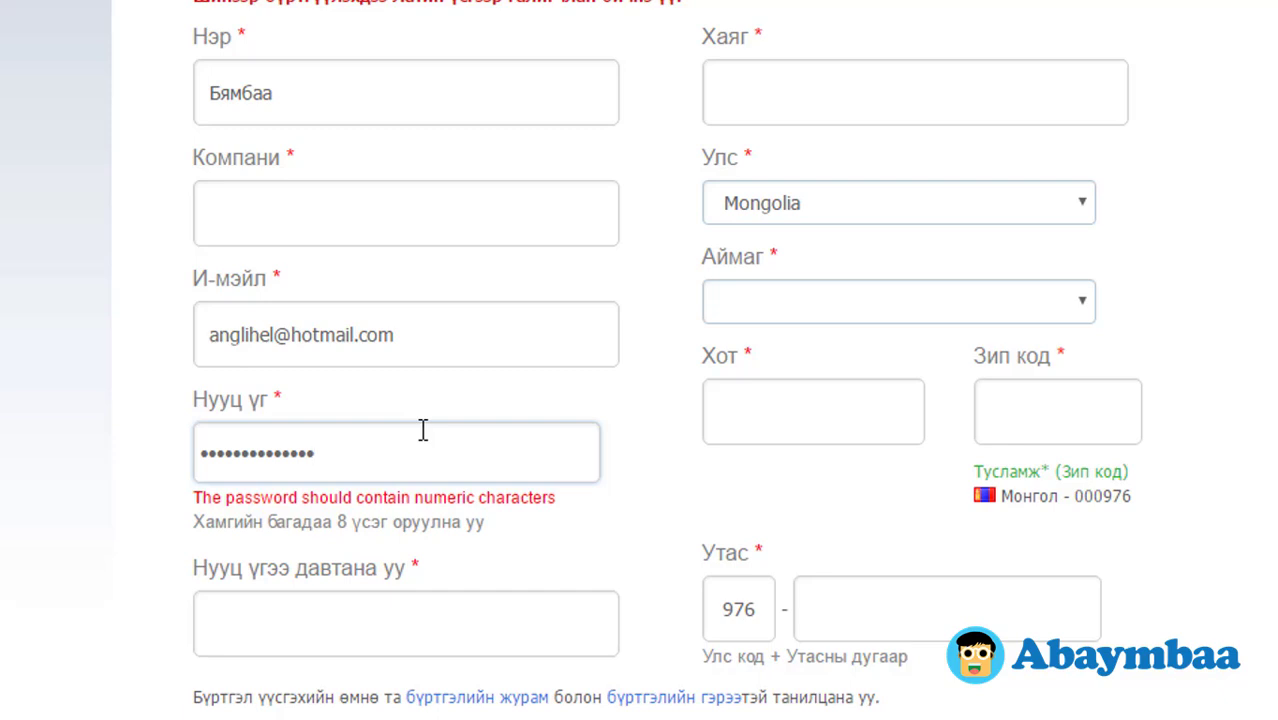
{"action": "type", "text": "1234"}
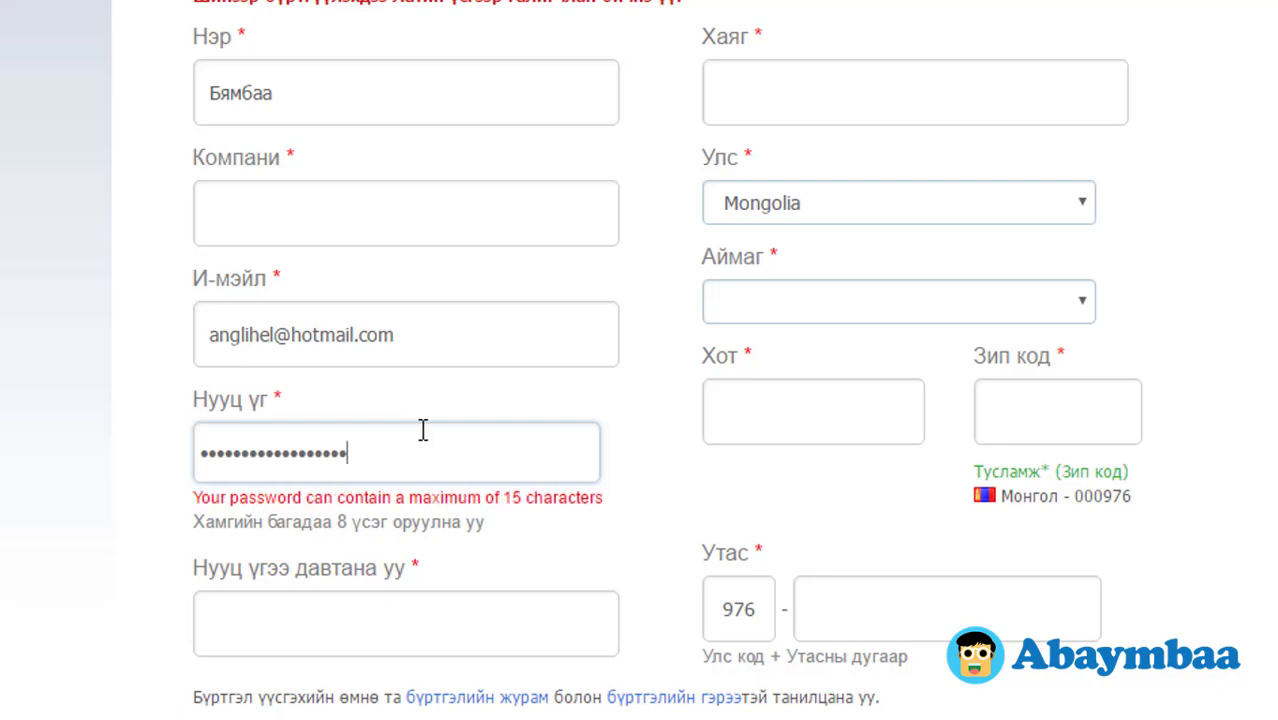
{"action": "key", "text": "Tab"}
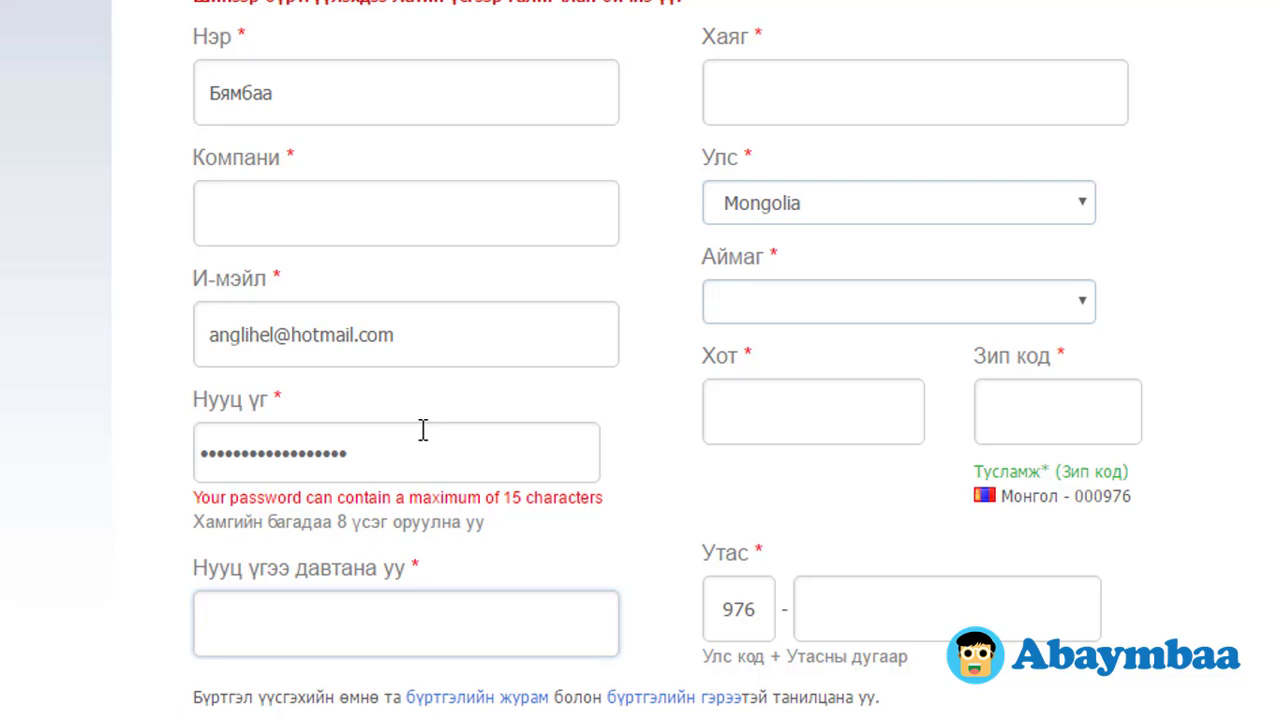
Step: Replace the password with a 15-character alphanumeric one and start typing its confirmation
{"action": "left_click_drag", "start_coordinate": [416, 456], "coordinate": [78, 474]}
{"action": "type", "text": "123"}
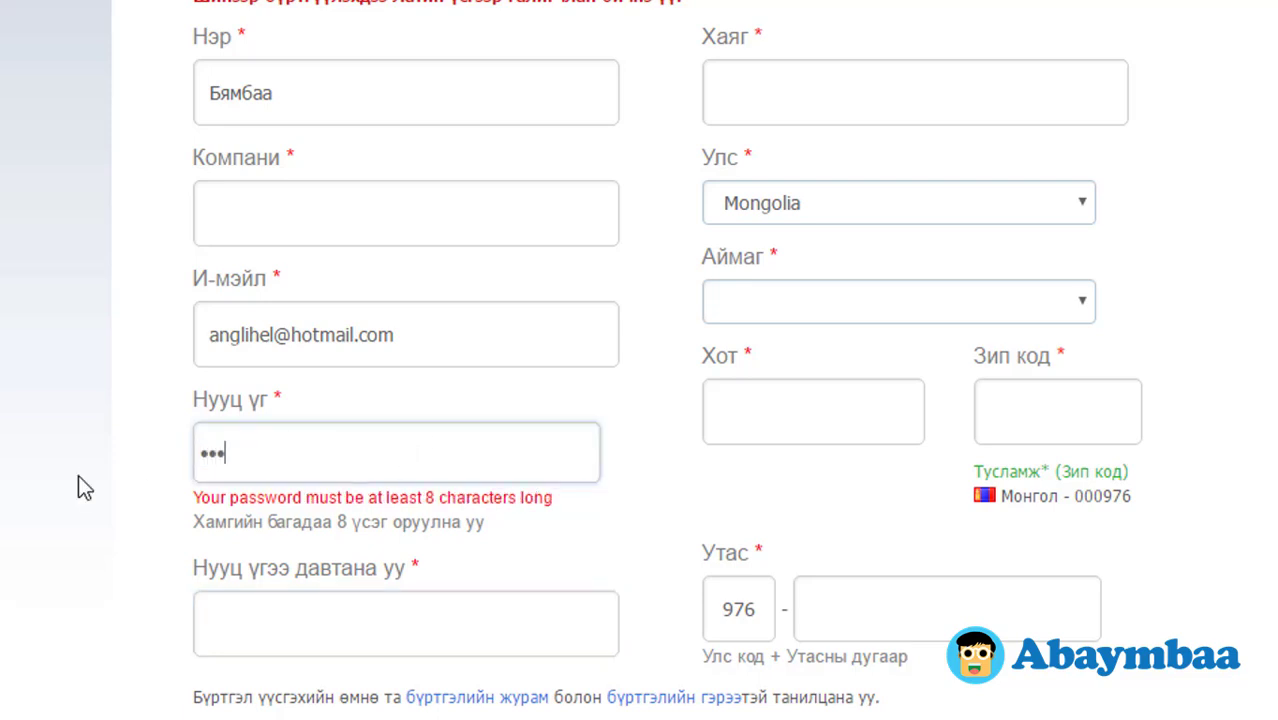
{"action": "type", "text": "abcdefgh"}
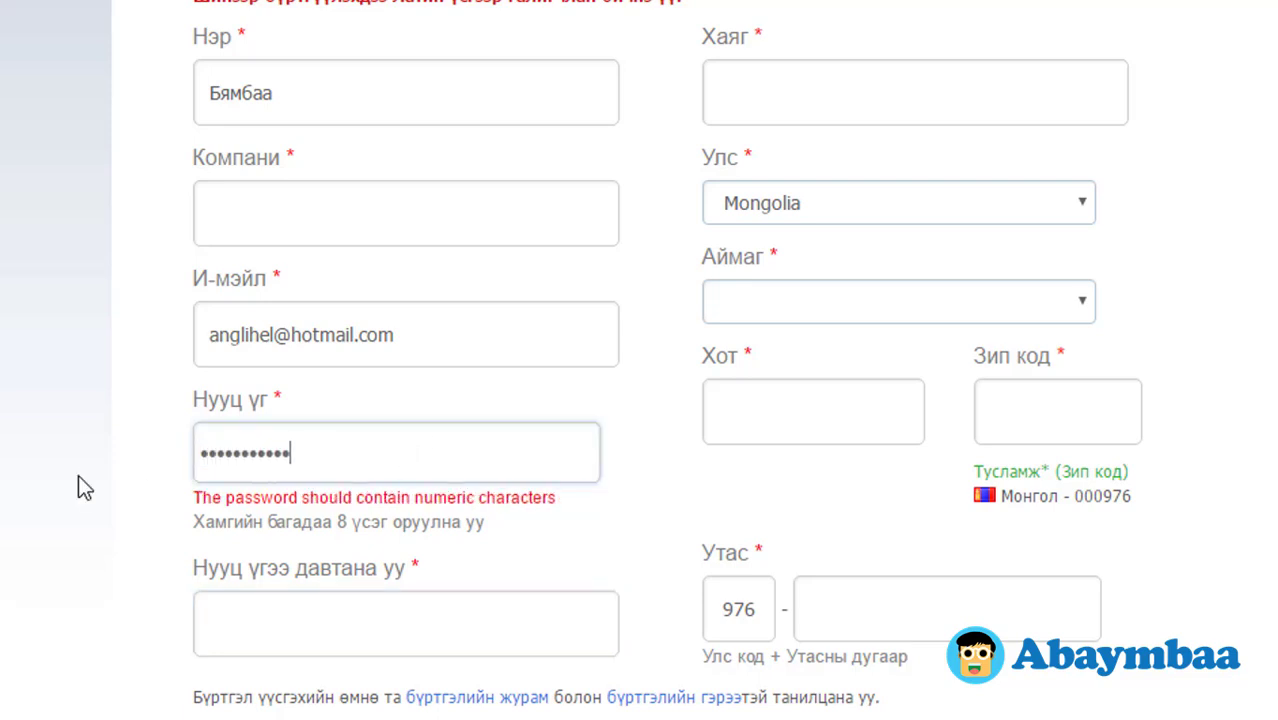
{"action": "type", "text": "1234"}
{"action": "key", "text": "Tab"}
{"action": "type", "text": "12"}
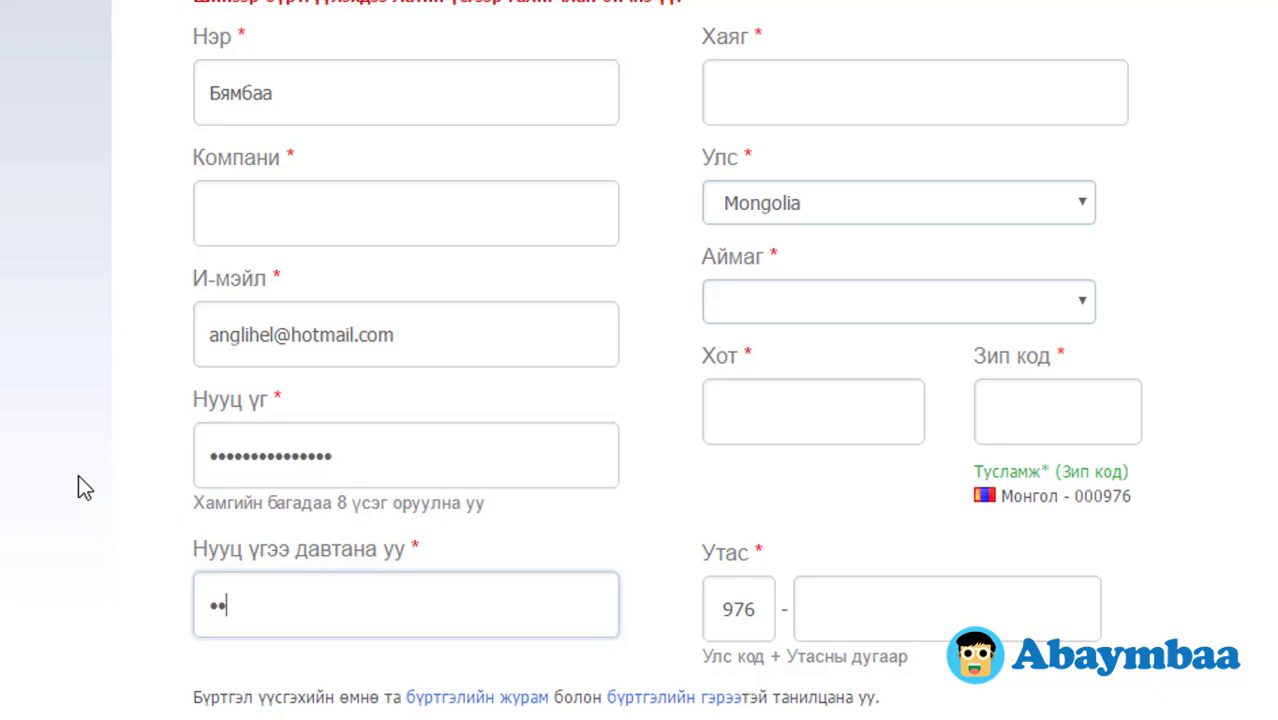
{"action": "type", "text": "3abcdefgh123"}
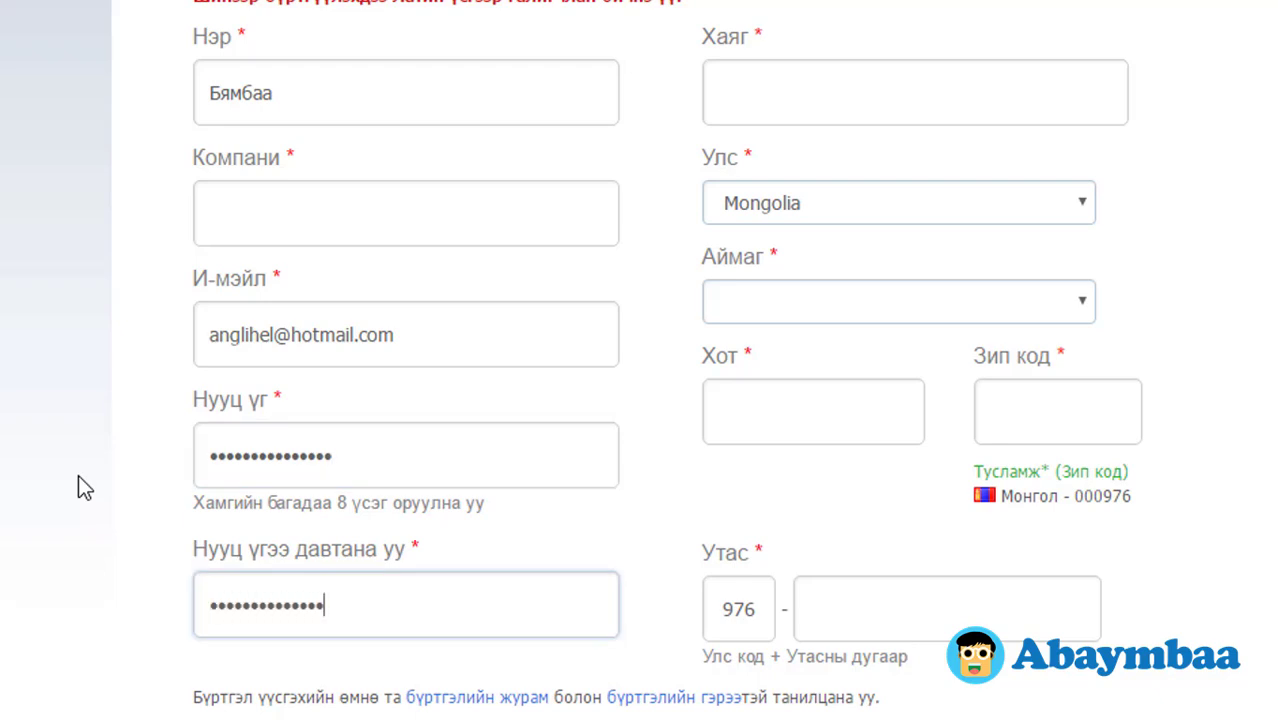
{"action": "type", "text": "4"}
Step: Set the address to the suggested 'ulaanbaatar, Mongolia' entry
{"action": "left_click", "coordinate": [879, 97]}
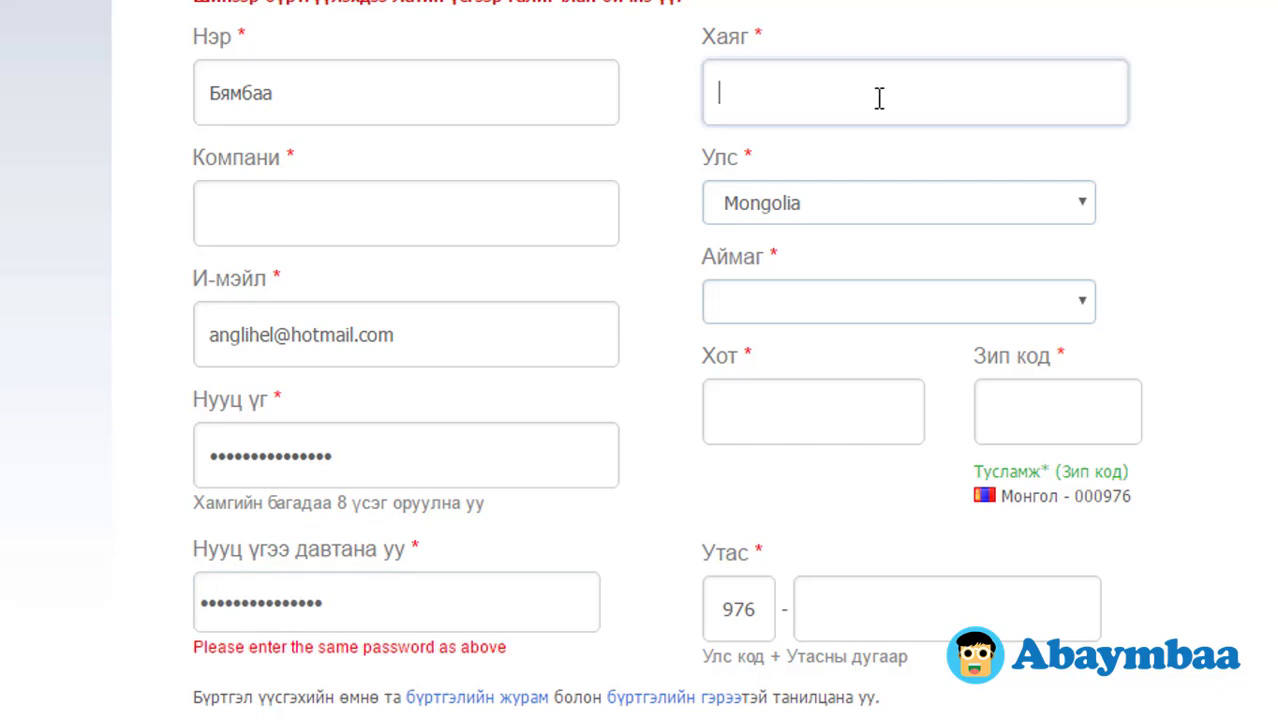
{"action": "type", "text": "ulaa"}
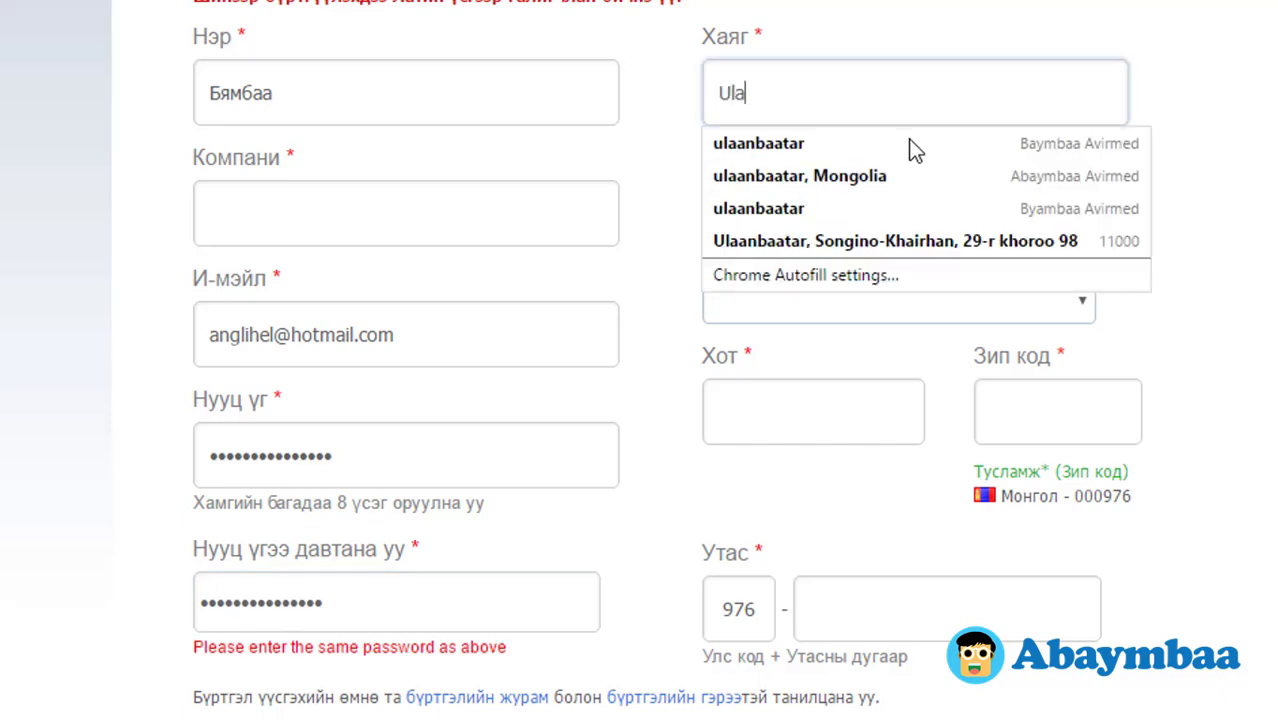
{"action": "key", "text": "Down"}
{"action": "key", "text": "Down"}
{"action": "key", "text": "Return"}
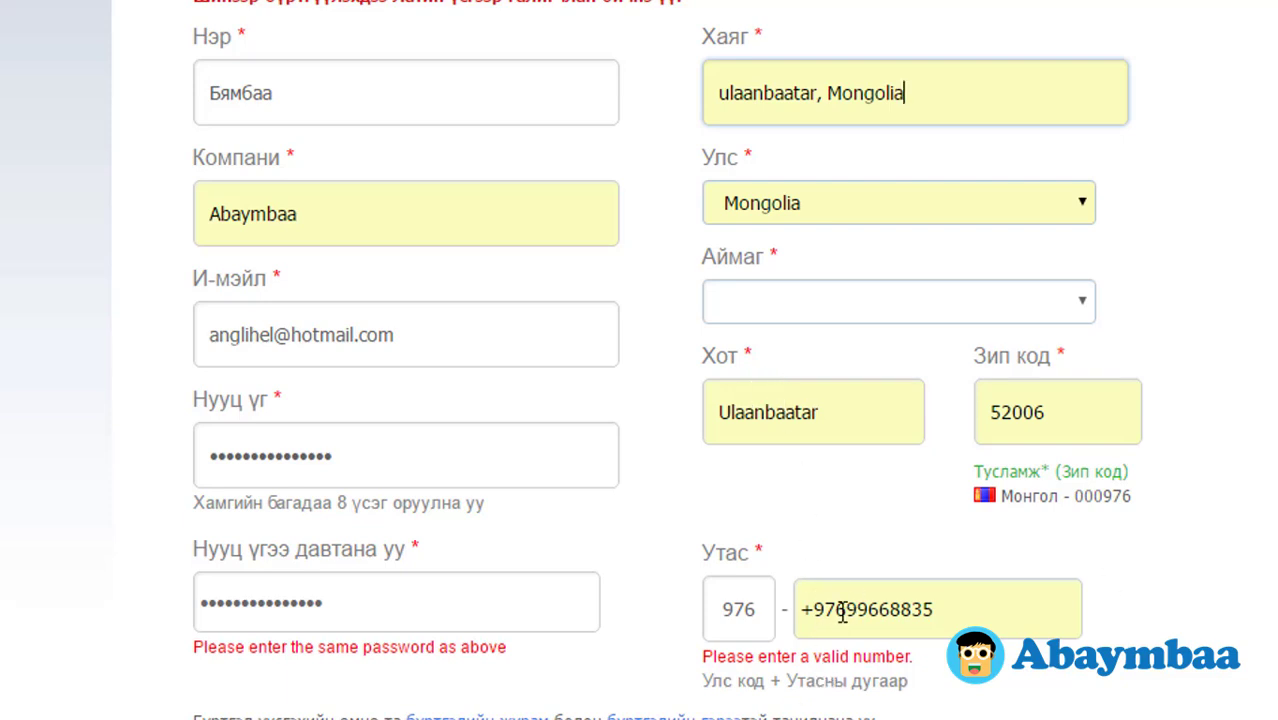
Step: Remove the +976 prefix and replace the phone number with the new 8-digit number
{"action": "left_click_drag", "start_coordinate": [836, 610], "coordinate": [800, 610]}
{"action": "key", "text": "BackSpace"}
{"action": "key", "text": "Delete"}
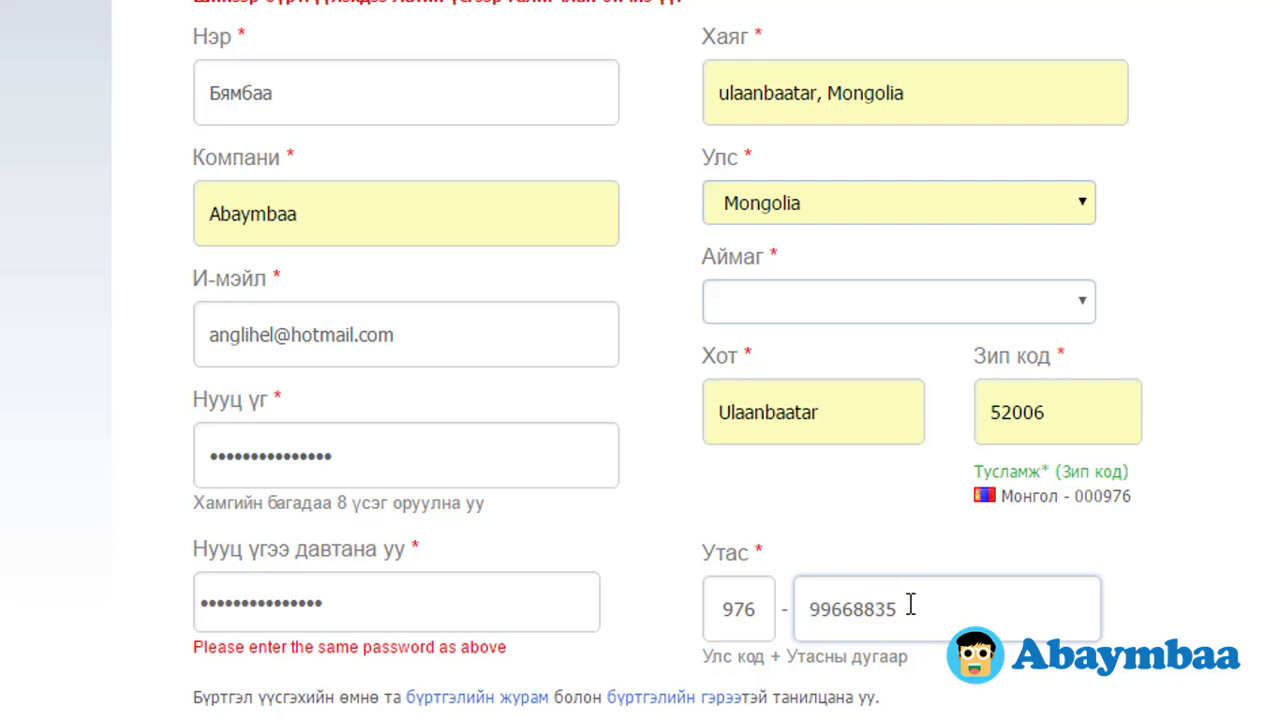
{"action": "left_click_drag", "start_coordinate": [907, 606], "coordinate": [516, 593]}
{"action": "type", "text": "98987141"}
Step: Replace zip code 52006 with 000976 copied from the help text, then open the Аймаг list
{"action": "left_click", "coordinate": [1058, 411]}
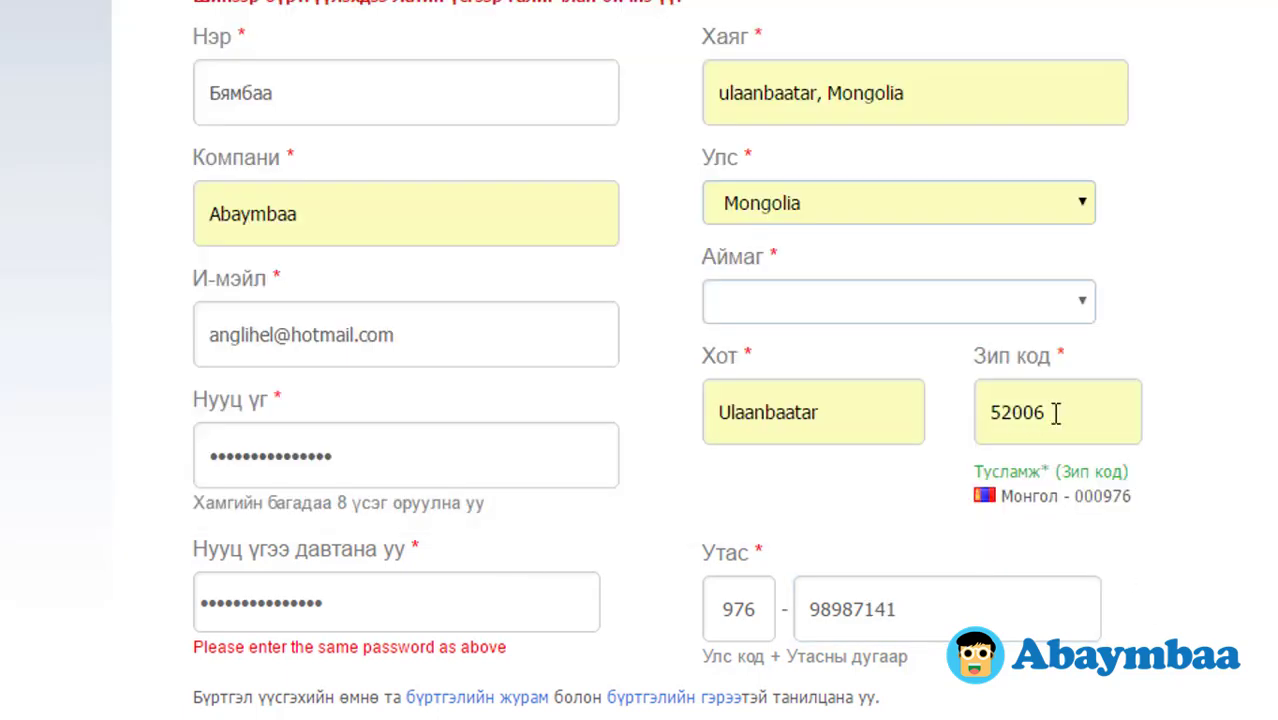
{"action": "double_click", "coordinate": [1020, 410]}
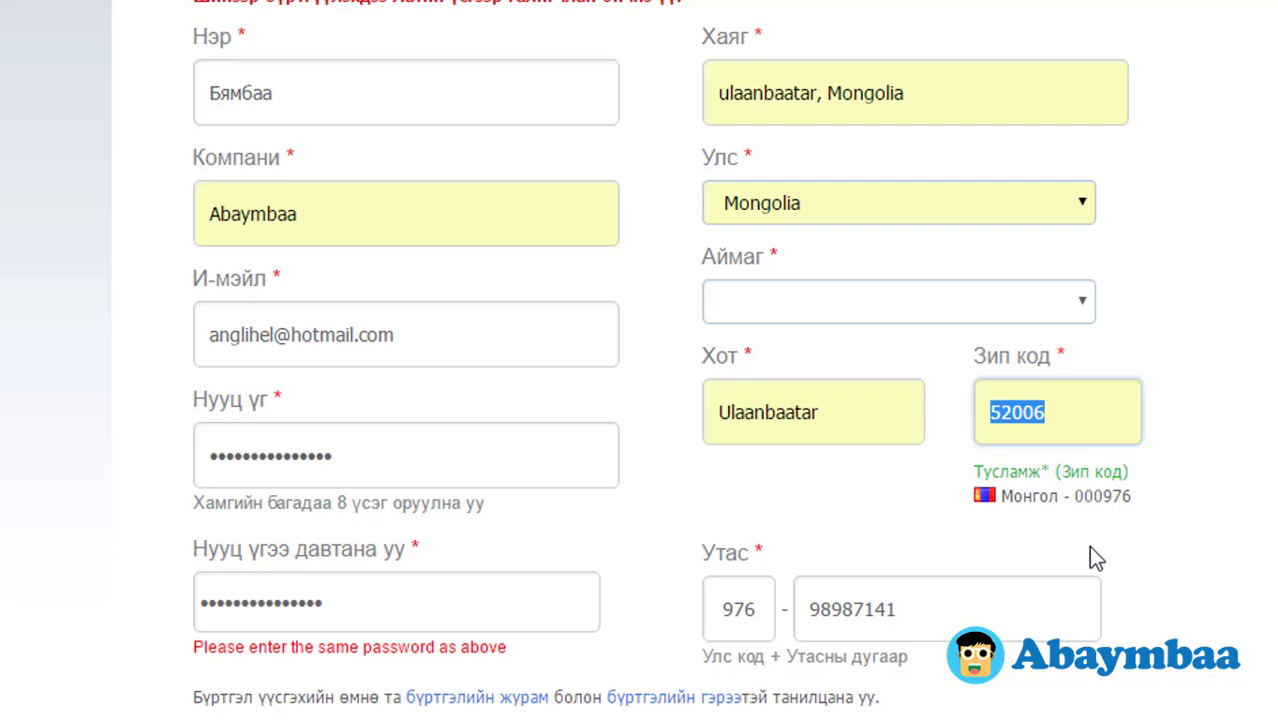
{"action": "left_click_drag", "start_coordinate": [1074, 495], "coordinate": [1143, 495]}
{"action": "key", "text": "ctrl+c"}
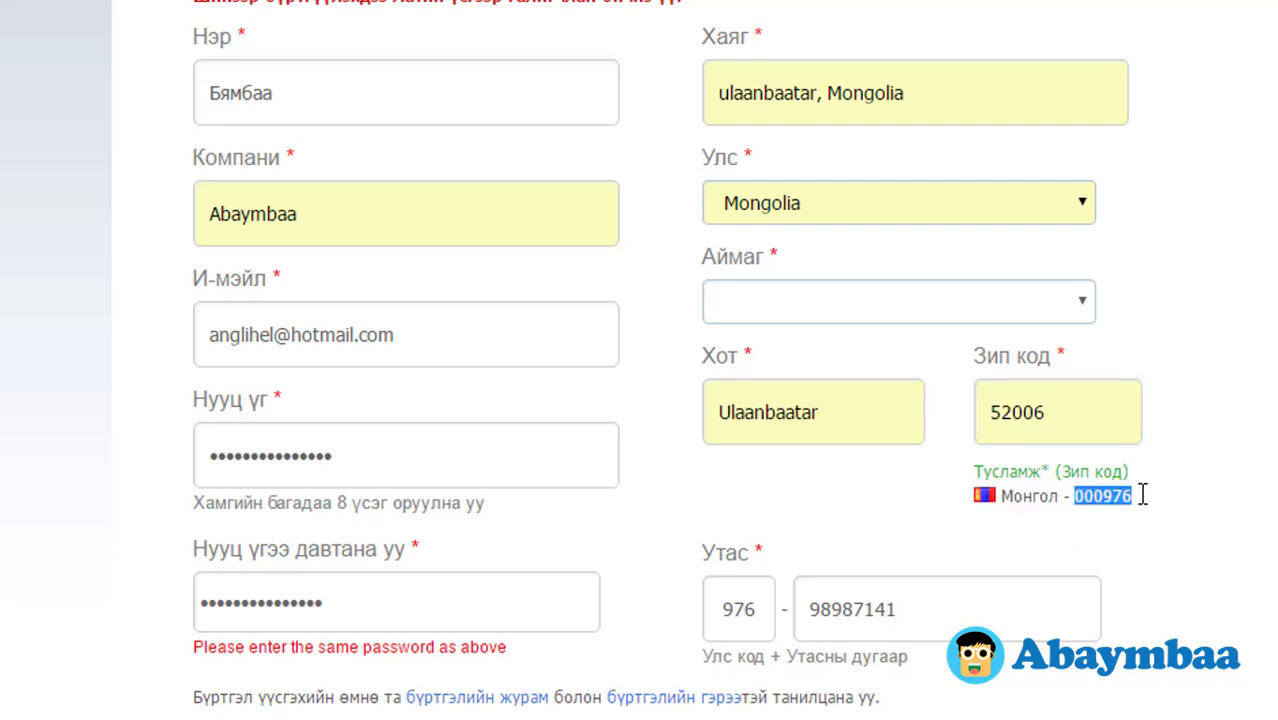
{"action": "double_click", "coordinate": [1072, 422]}
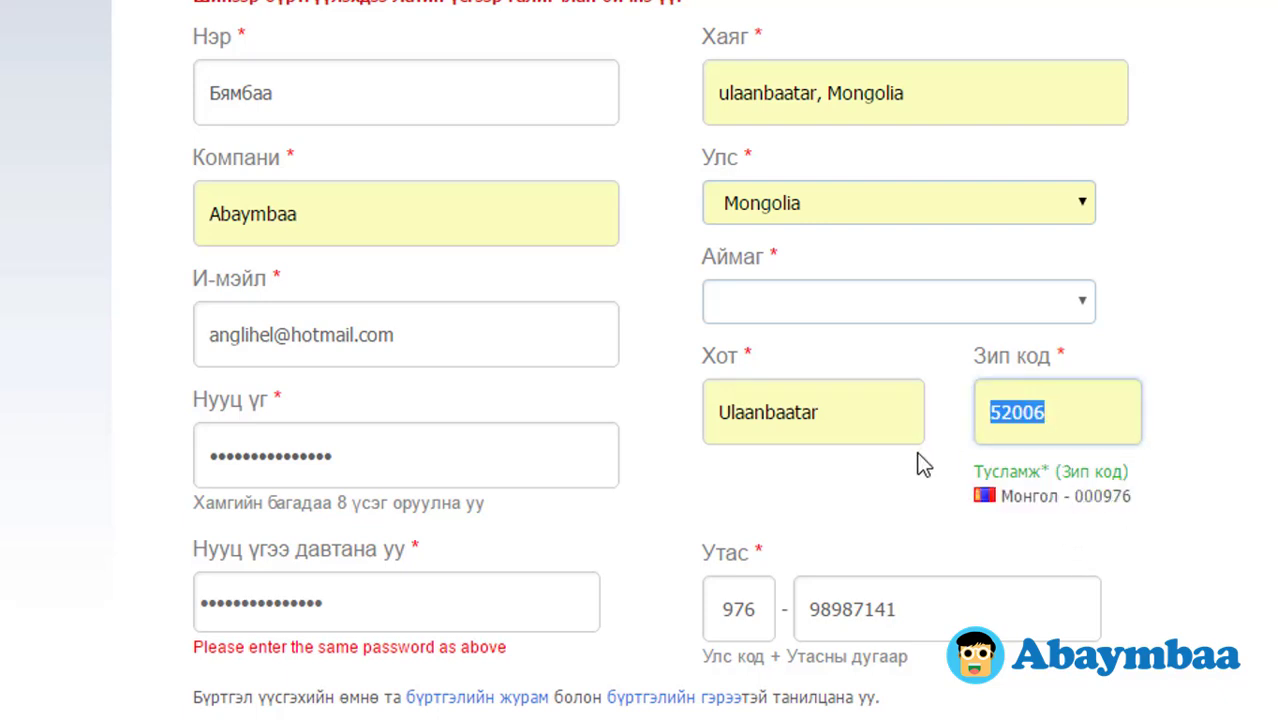
{"action": "key", "text": "ctrl+v"}
{"action": "left_click", "coordinate": [1070, 305]}
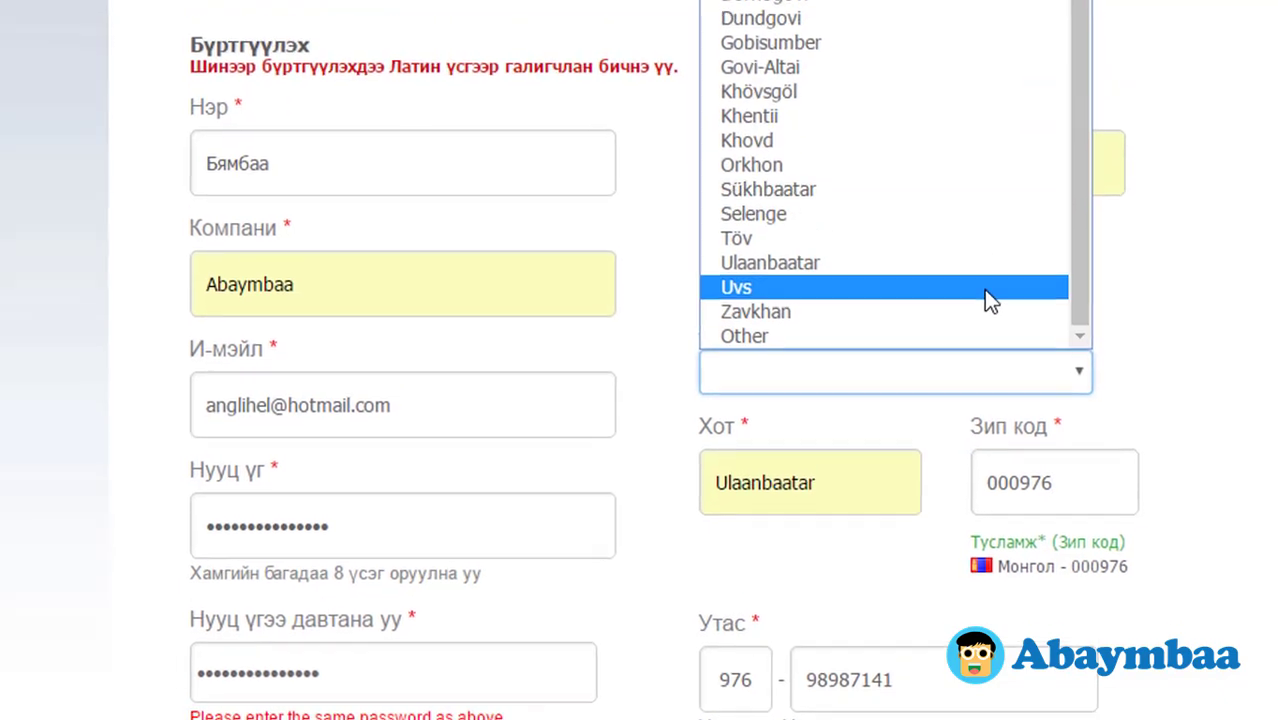
Step: Select Ulaanbaatar as the province in the Аймаг dropdown
{"action": "left_click", "coordinate": [917, 205]}
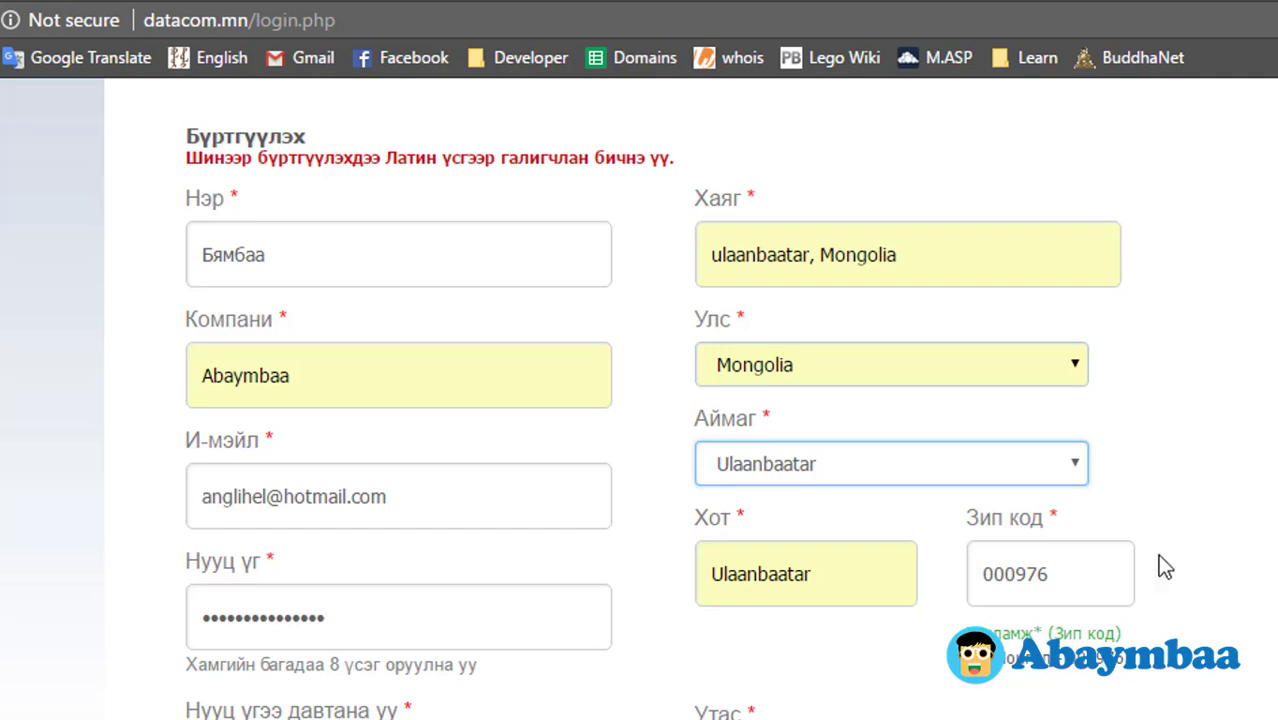
{"action": "scroll", "coordinate": [1160, 565], "scroll_direction": "down", "scroll_amount": 3}
{"action": "scroll", "coordinate": [656, 684], "scroll_direction": "up", "scroll_amount": 1}
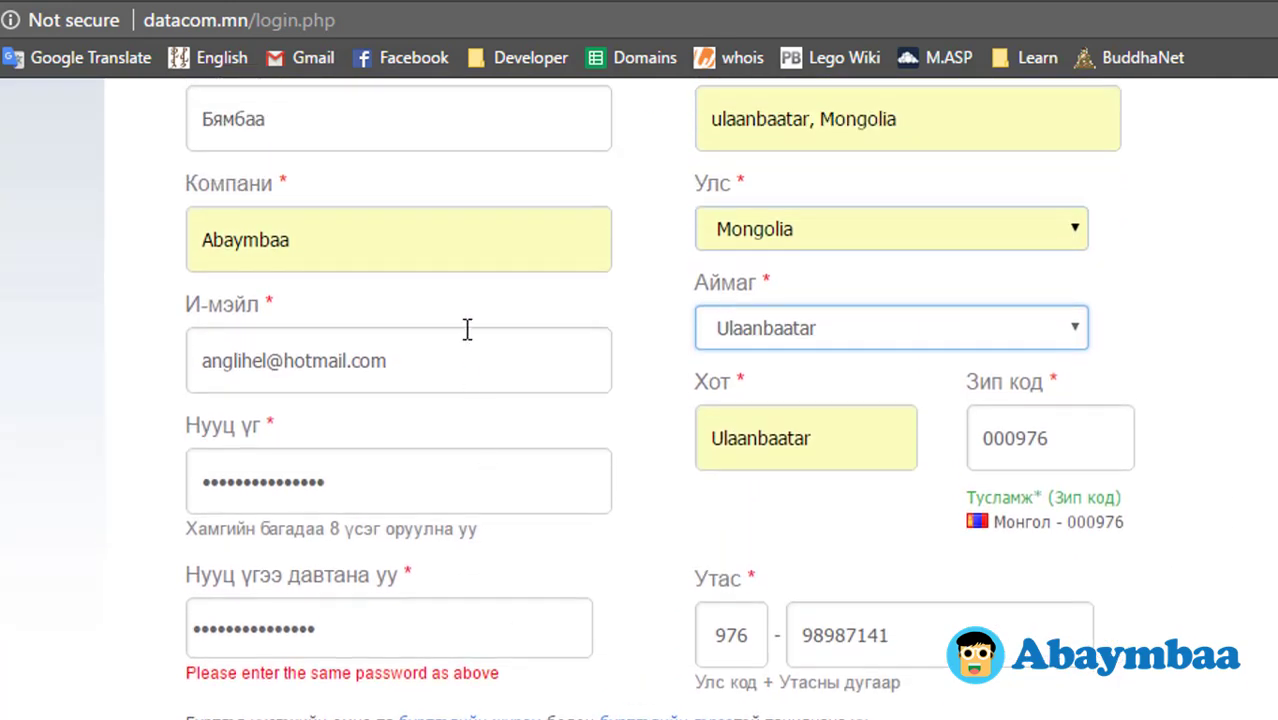
{"action": "scroll", "coordinate": [480, 310], "scroll_direction": "up", "scroll_amount": 2}
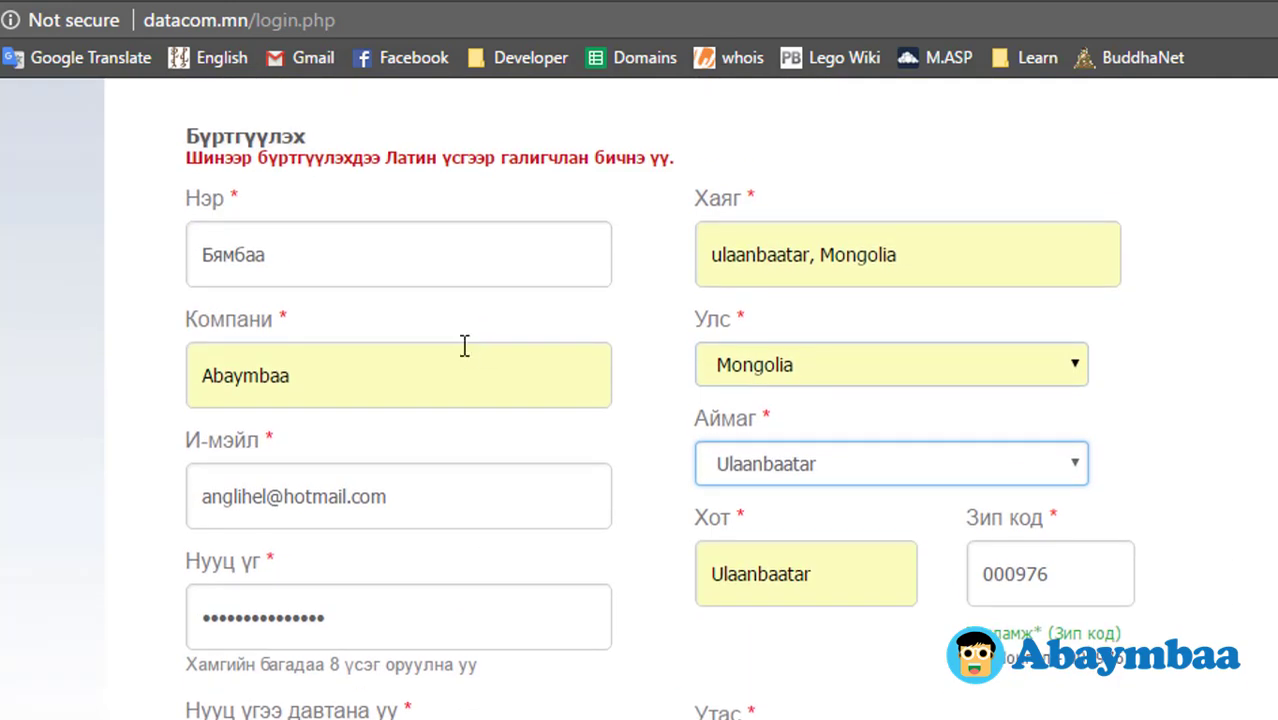
Step: Change the company name to Anglihel and submit with Бүртгэл үүсгэх
{"action": "left_click", "coordinate": [464, 347]}
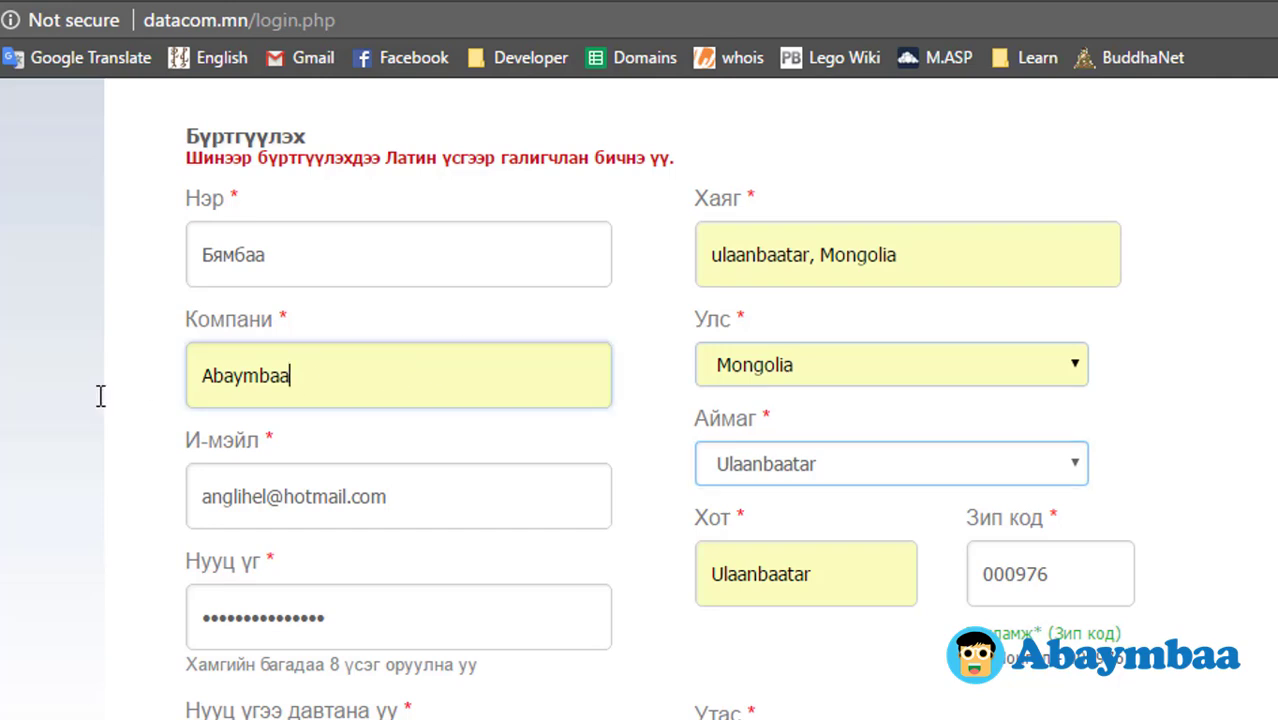
{"action": "key", "text": "ctrl+a"}
{"action": "type", "text": "Anglihel"}
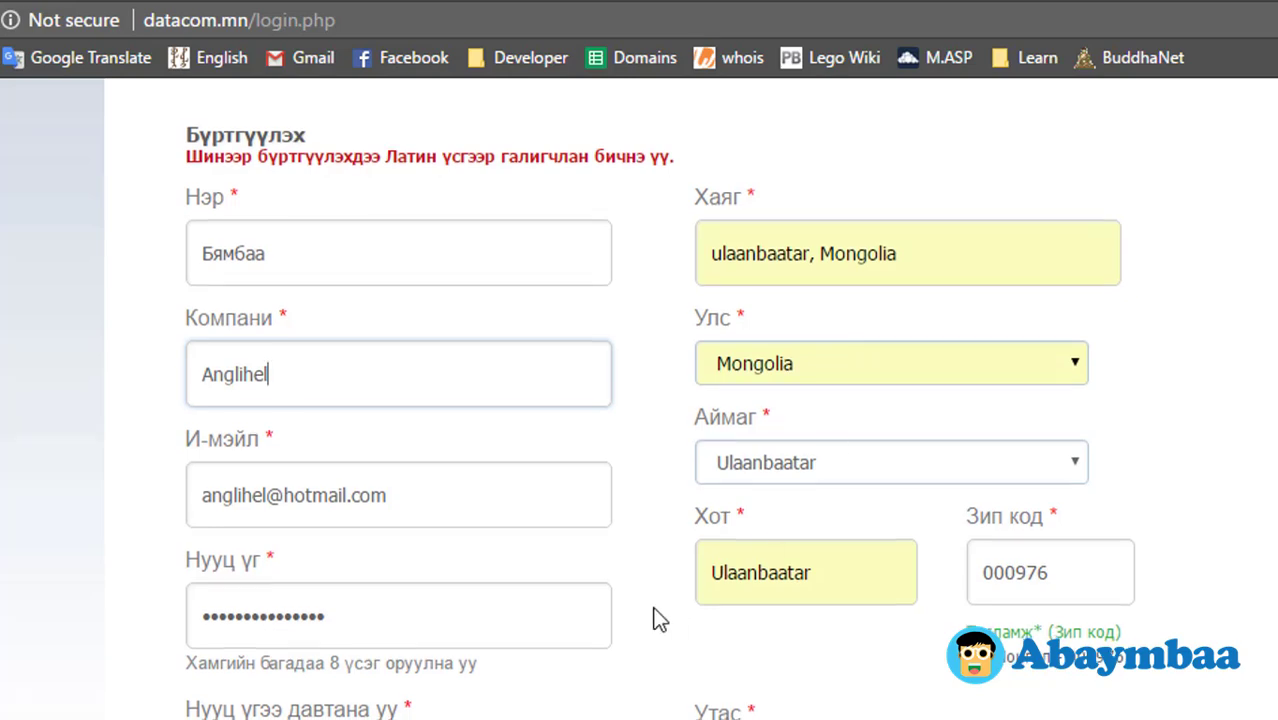
{"action": "scroll", "coordinate": [656, 617], "scroll_direction": "down", "scroll_amount": 4}
{"action": "left_click", "coordinate": [328, 522]}
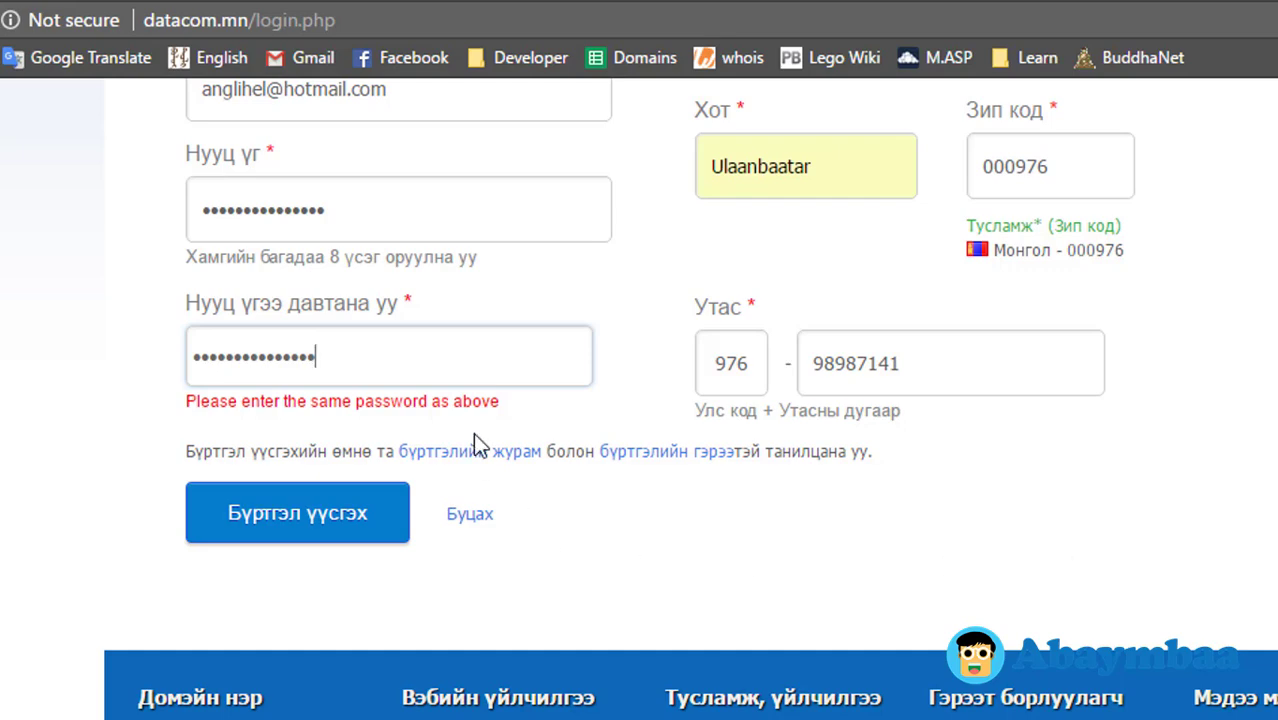
Step: Retype the same password in Нууц үг and Нууц үгээ давтана уу so both match
{"action": "scroll", "coordinate": [473, 432], "scroll_direction": "up", "scroll_amount": 3}
{"action": "left_click_drag", "start_coordinate": [365, 613], "coordinate": [33, 611]}
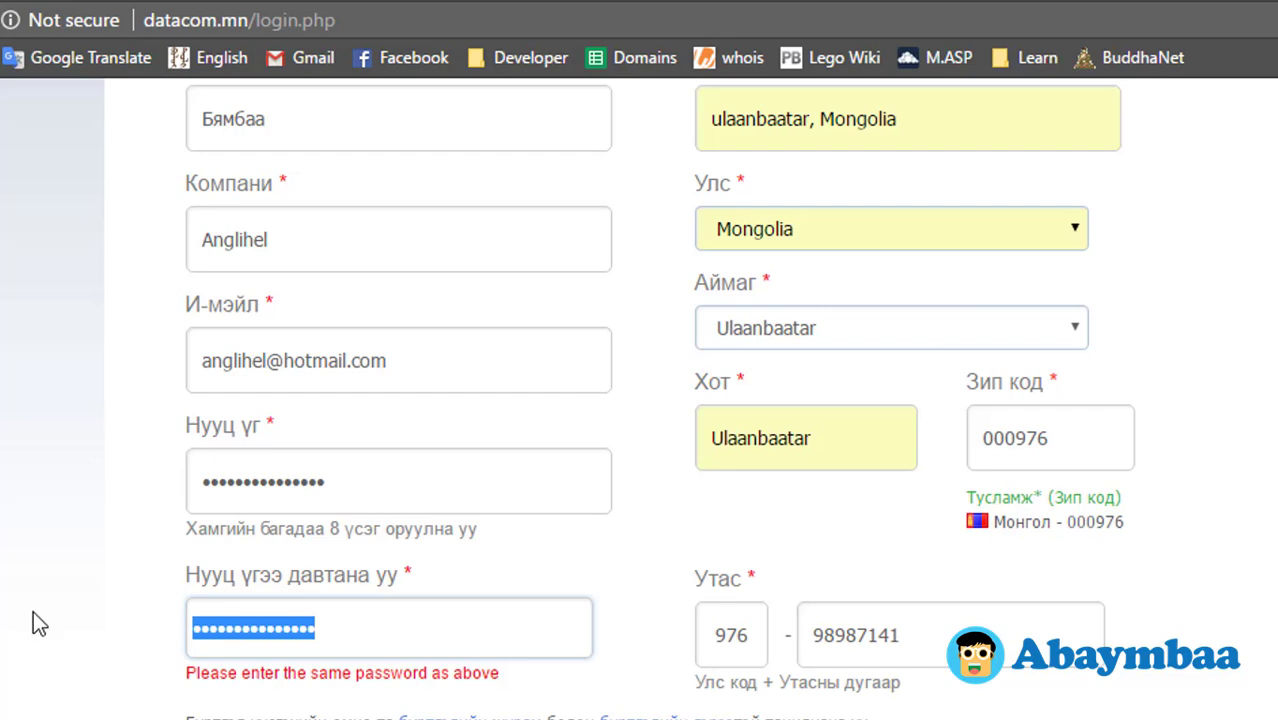
{"action": "type", "text": "••••••••••••••"}
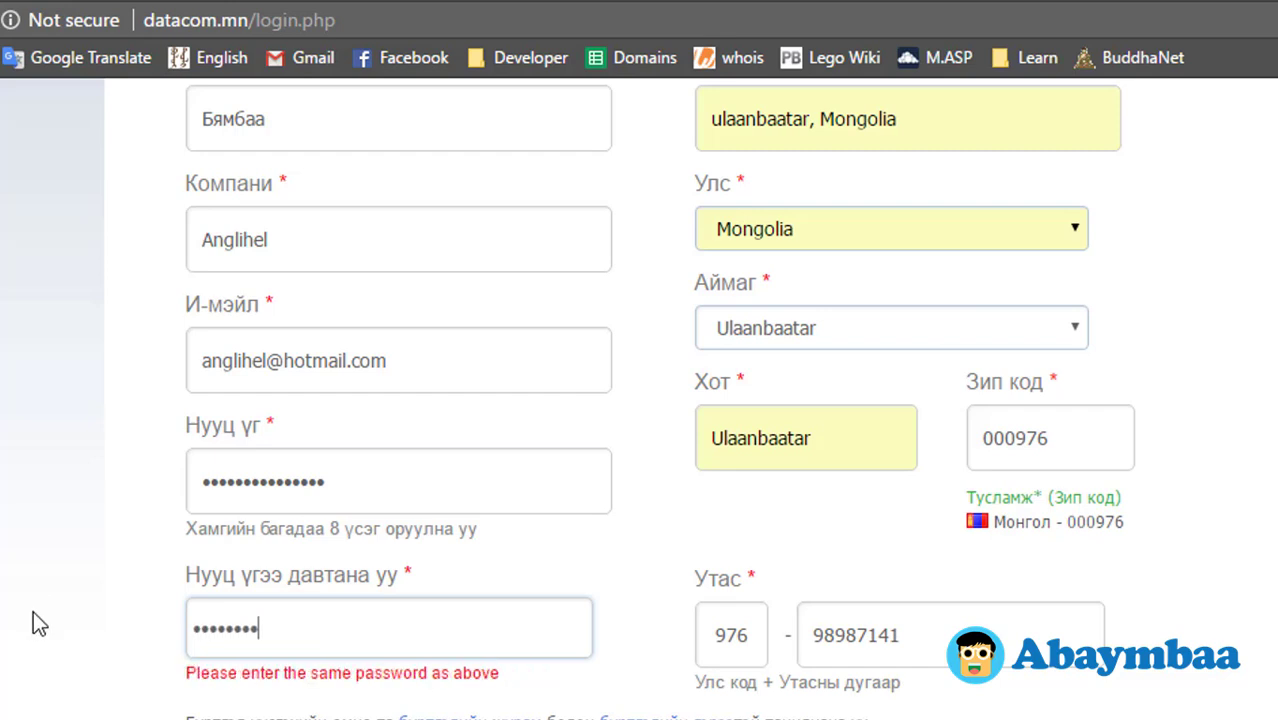
{"action": "type", "text": "•"}
{"action": "left_click_drag", "start_coordinate": [340, 481], "coordinate": [109, 498]}
{"action": "type", "text": "•••••••"}
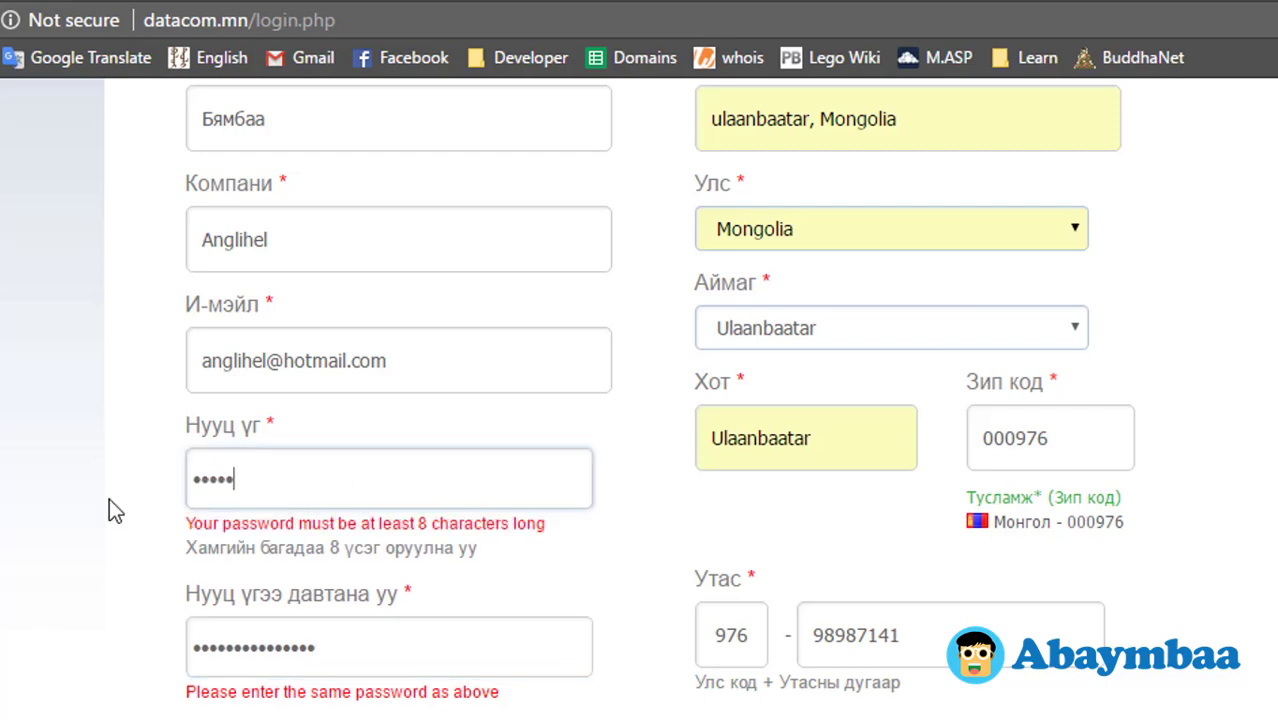
{"action": "type", "text": "•••"}
{"action": "key", "text": "BackSpace"}
{"action": "key", "text": "BackSpace"}
{"action": "key", "text": "BackSpace"}
{"action": "key", "text": "BackSpace"}
{"action": "key", "text": "BackSpace"}
{"action": "key", "text": "BackSpace"}
{"action": "key", "text": "BackSpace"}
{"action": "key", "text": "BackSpace"}
{"action": "key", "text": "BackSpace"}
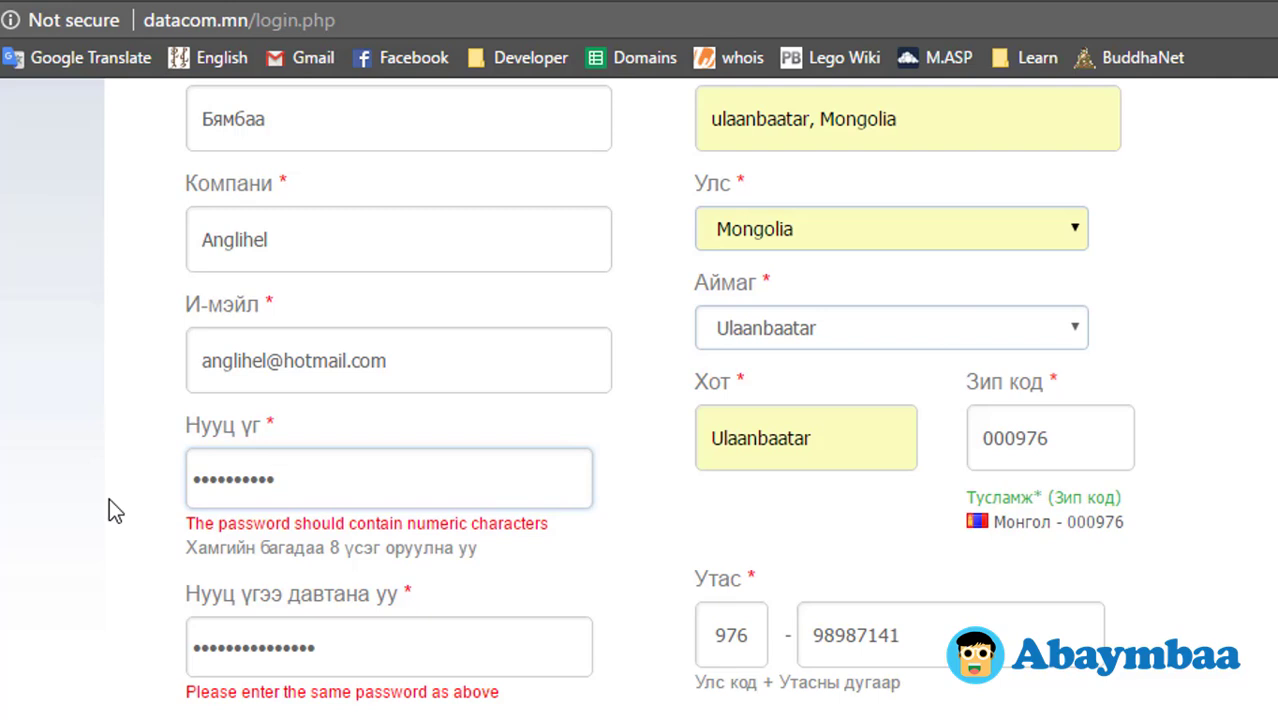
{"action": "key", "text": "BackSpace"}
{"action": "type", "text": "•••••"}
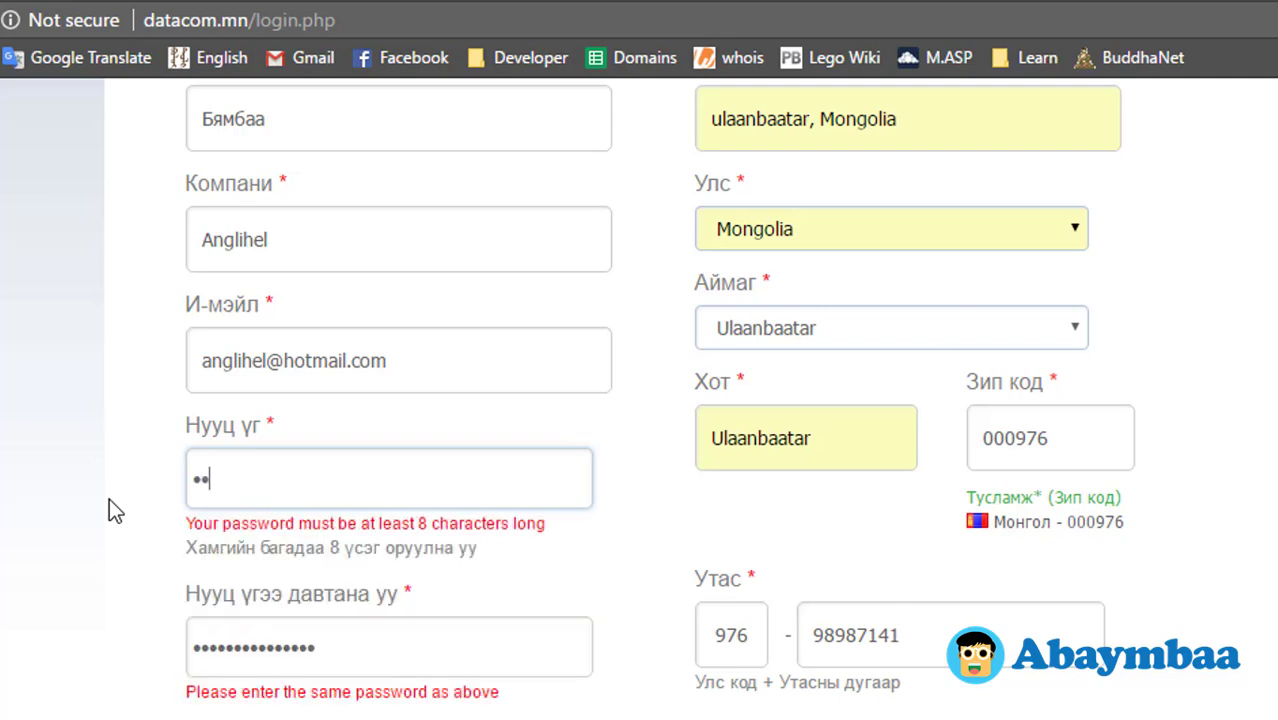
{"action": "type", "text": "•••••••••"}
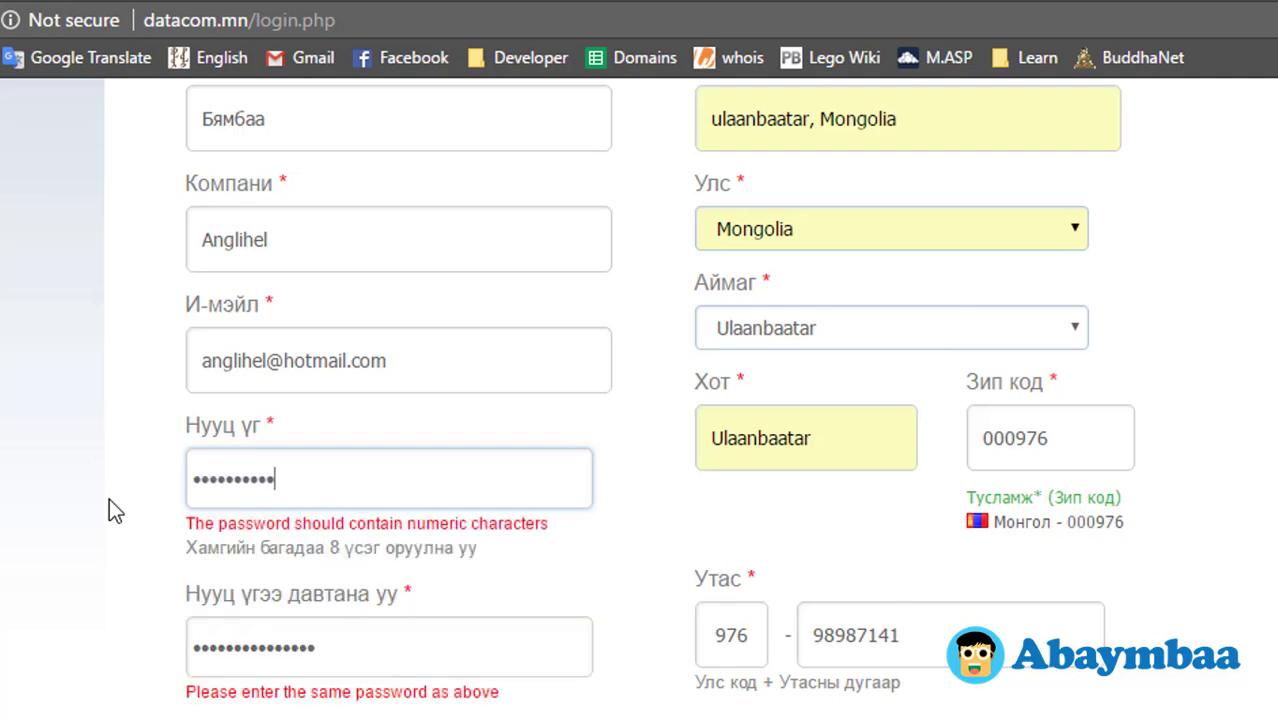
{"action": "type", "text": "•"}
{"action": "key", "text": "Tab"}
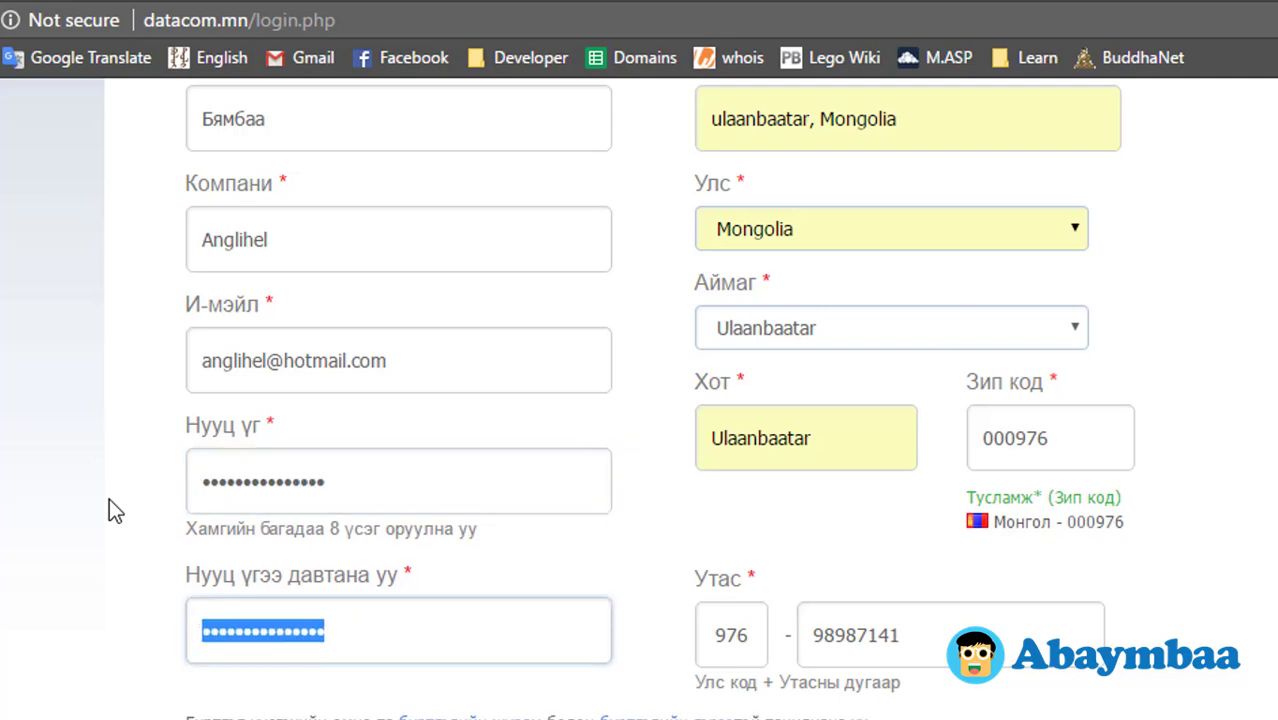
{"action": "key", "text": "Tab"}
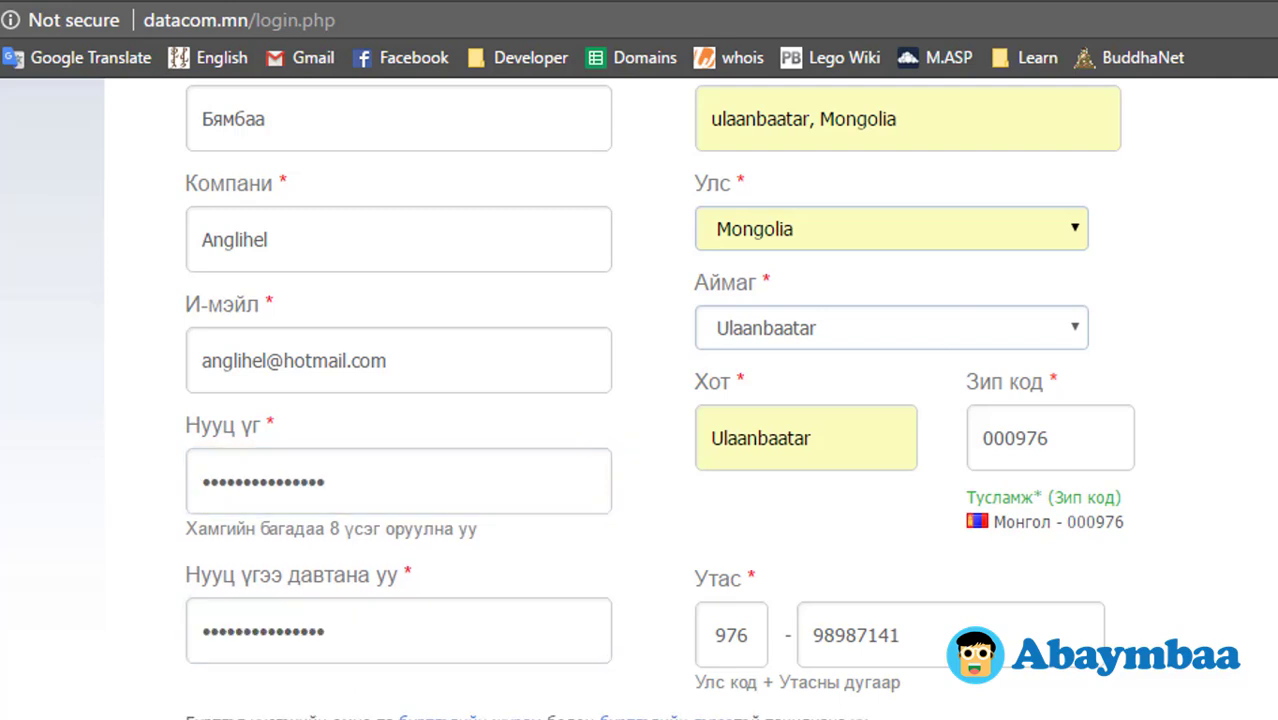
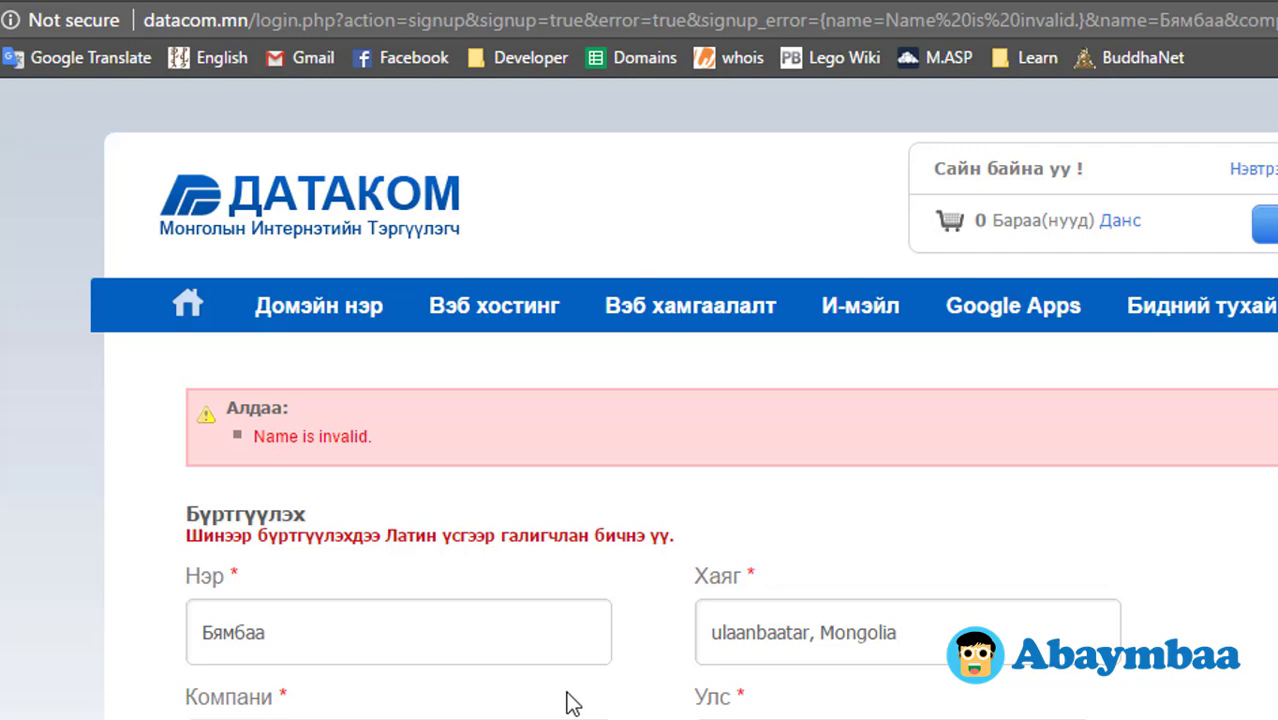
Step: Replace the Cyrillic name with the saved Latin-letter full name from autofill
{"action": "left_click_drag", "start_coordinate": [357, 645], "coordinate": [150, 628]}
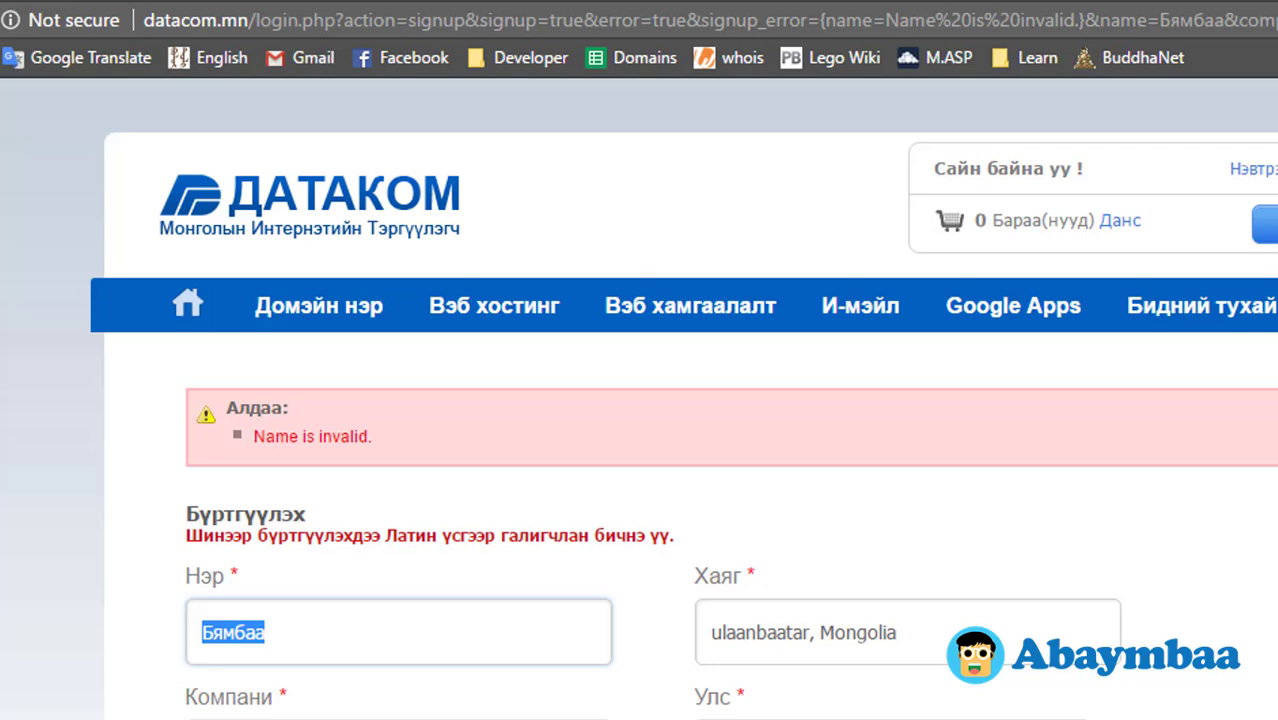
{"action": "type", "text": "M"}
{"action": "key", "text": "BackSpace"}
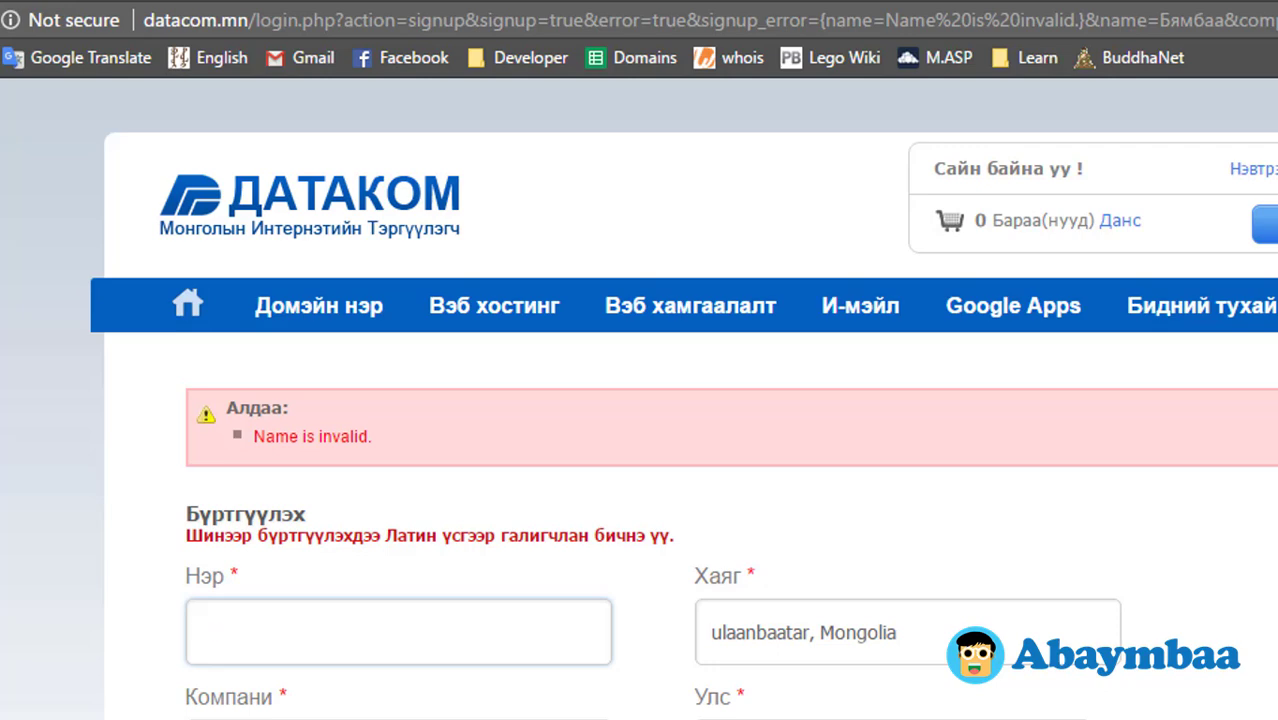
{"action": "type", "text": "Byambaa"}
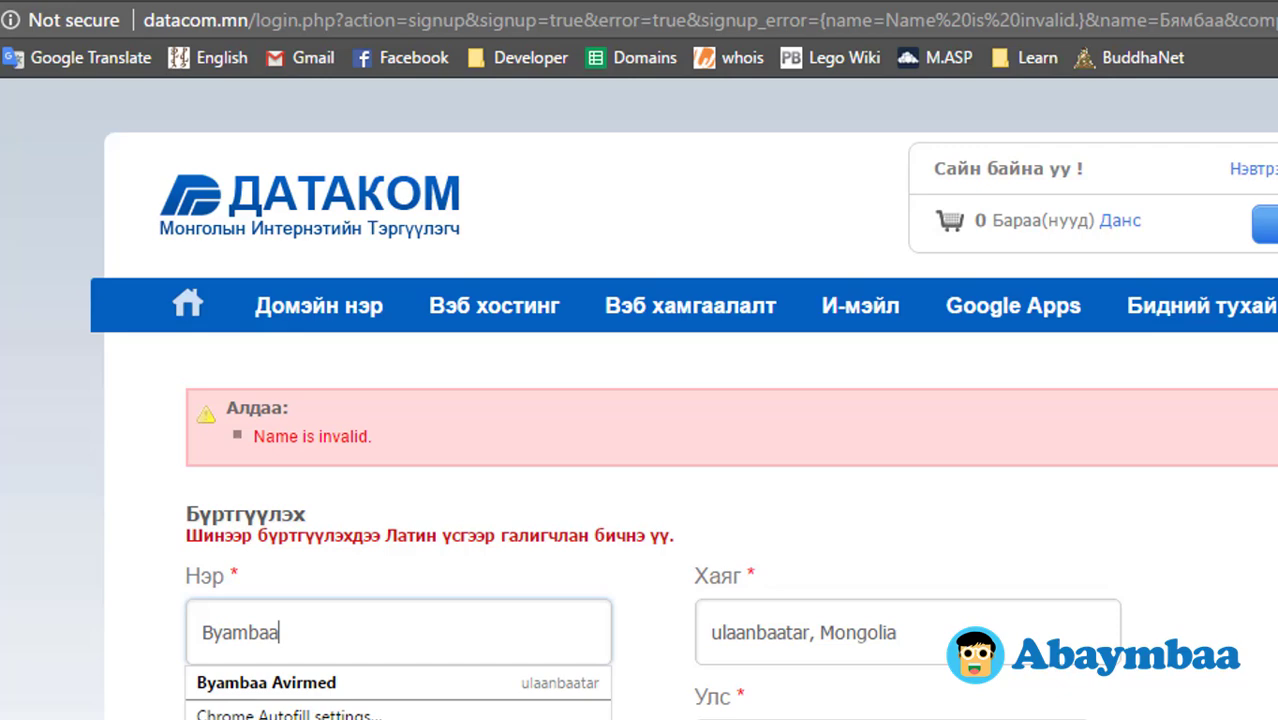
{"action": "key", "text": "Down"}
{"action": "key", "text": "Return"}
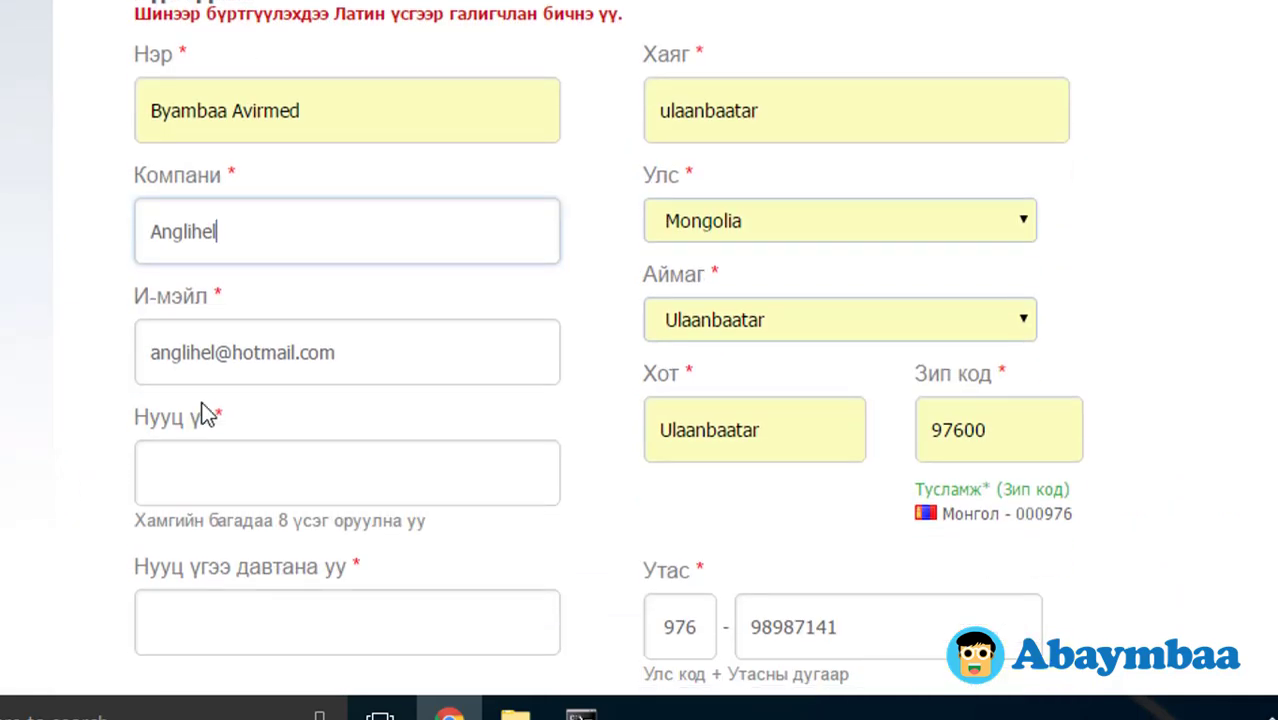
Step: Enter the account password and its confirmation, then submit with Бүртгэл үүсгэх
{"action": "left_click", "coordinate": [291, 457]}
{"action": "type", "text": "•••••"}
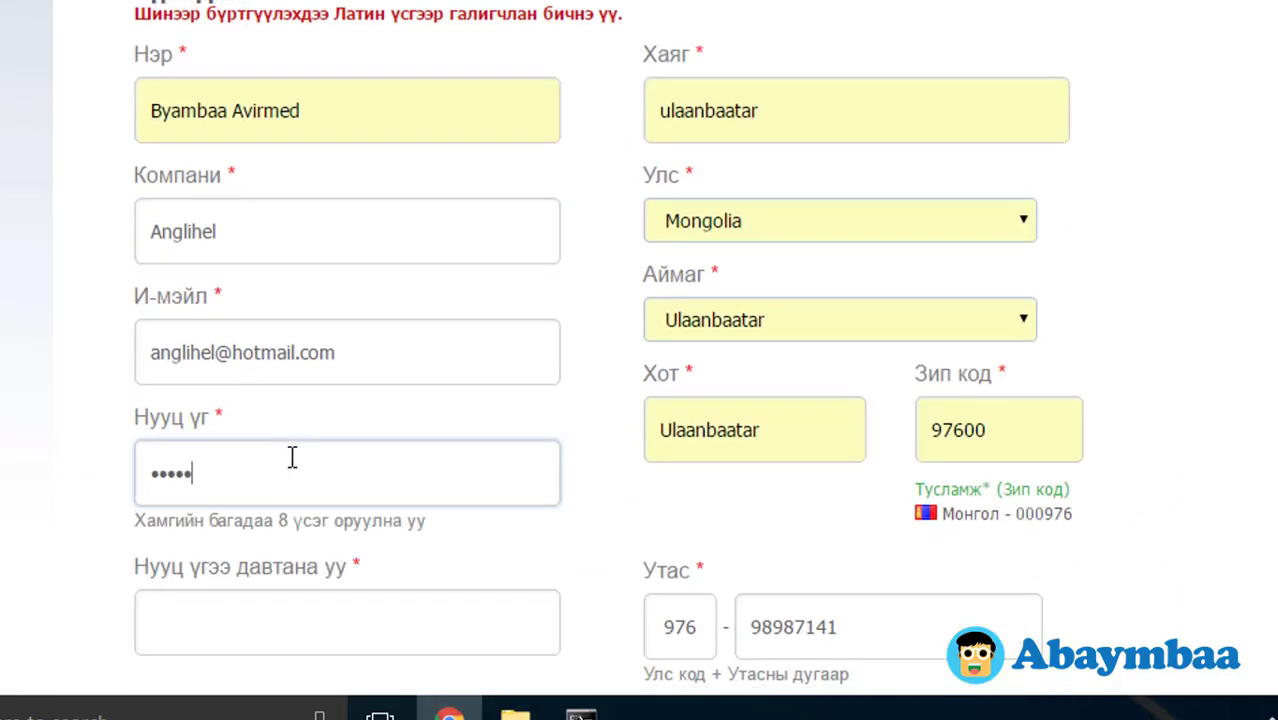
{"action": "key", "text": "BackSpace"}
{"action": "key", "text": "BackSpace"}
{"action": "key", "text": "BackSpace"}
{"action": "type", "text": "•••••••••••••"}
{"action": "key", "text": "Tab"}
{"action": "type", "text": "•••••"}
{"action": "key", "text": "BackSpace"}
{"action": "key", "text": "BackSpace"}
{"action": "key", "text": "BackSpace"}
{"action": "key", "text": "BackSpace"}
{"action": "key", "text": "BackSpace"}
{"action": "type", "text": "••"}
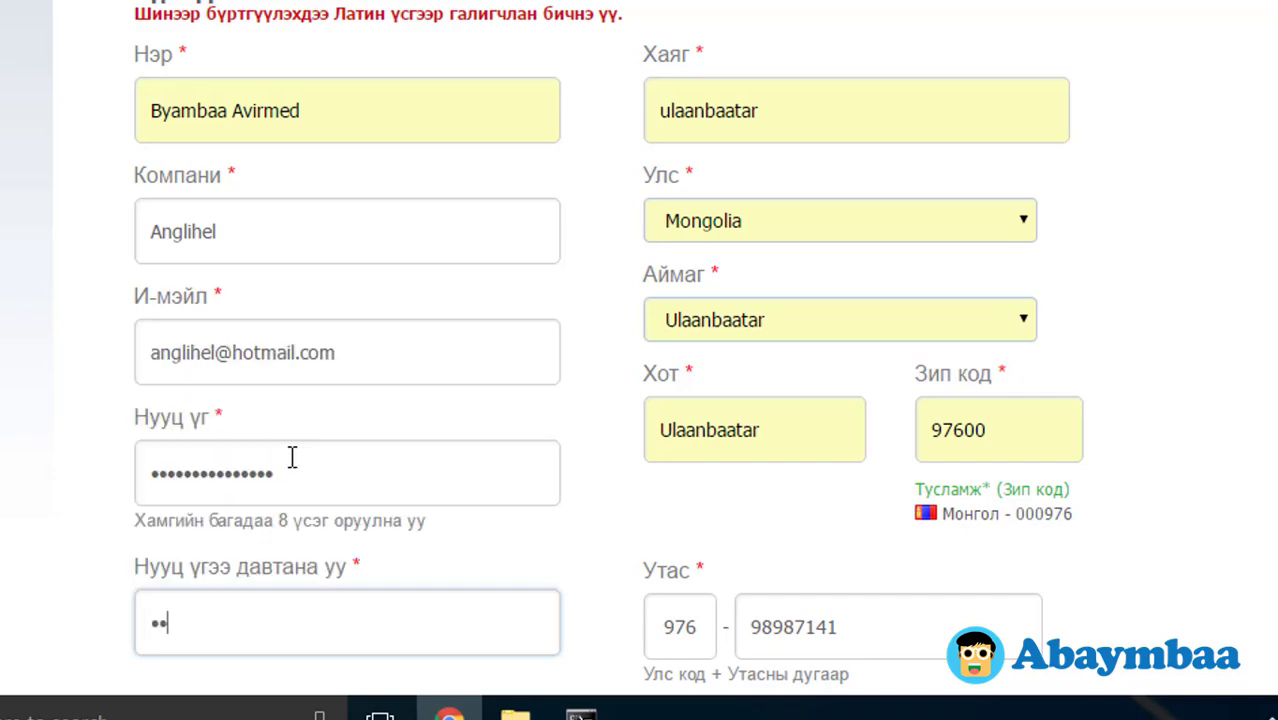
{"action": "type", "text": "•••••••••••••"}
{"action": "scroll", "coordinate": [285, 420], "scroll_direction": "down", "scroll_amount": 4}
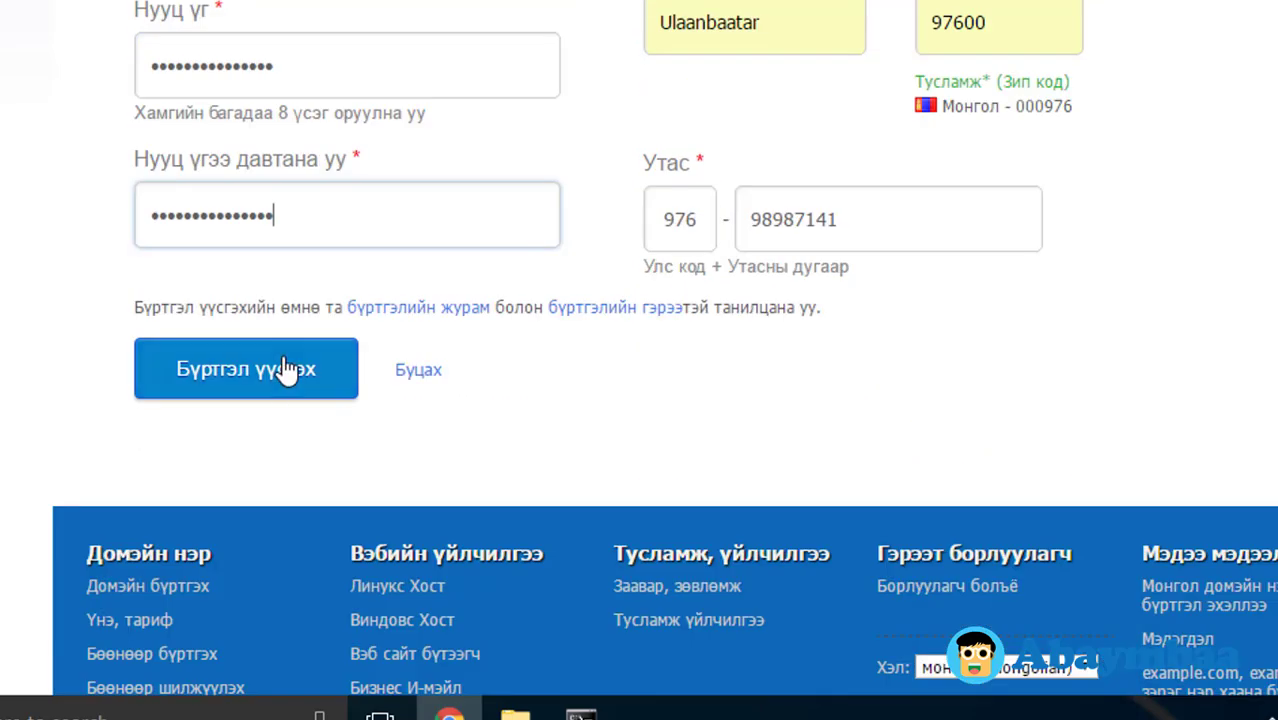
{"action": "left_click", "coordinate": [287, 370]}
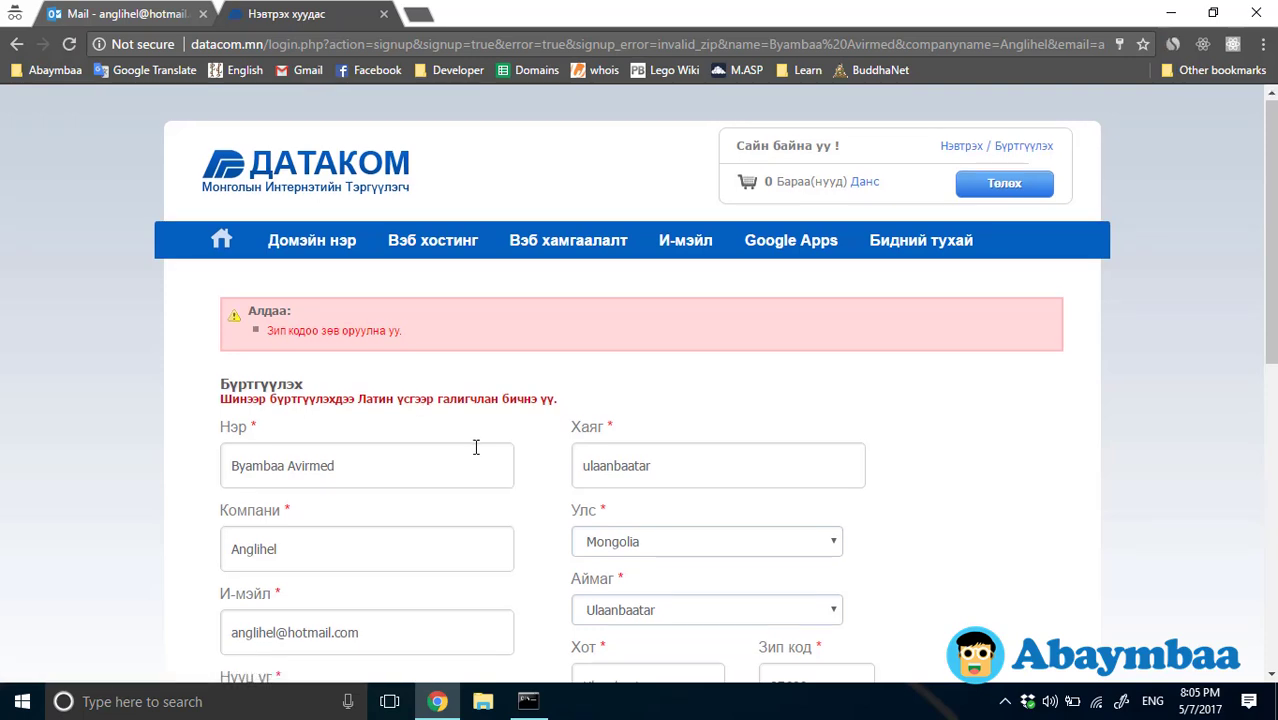
Step: Copy Mongolia's zip code 000976 from the help line into the Зип код field
{"action": "scroll", "coordinate": [476, 447], "scroll_direction": "down", "scroll_amount": 3}
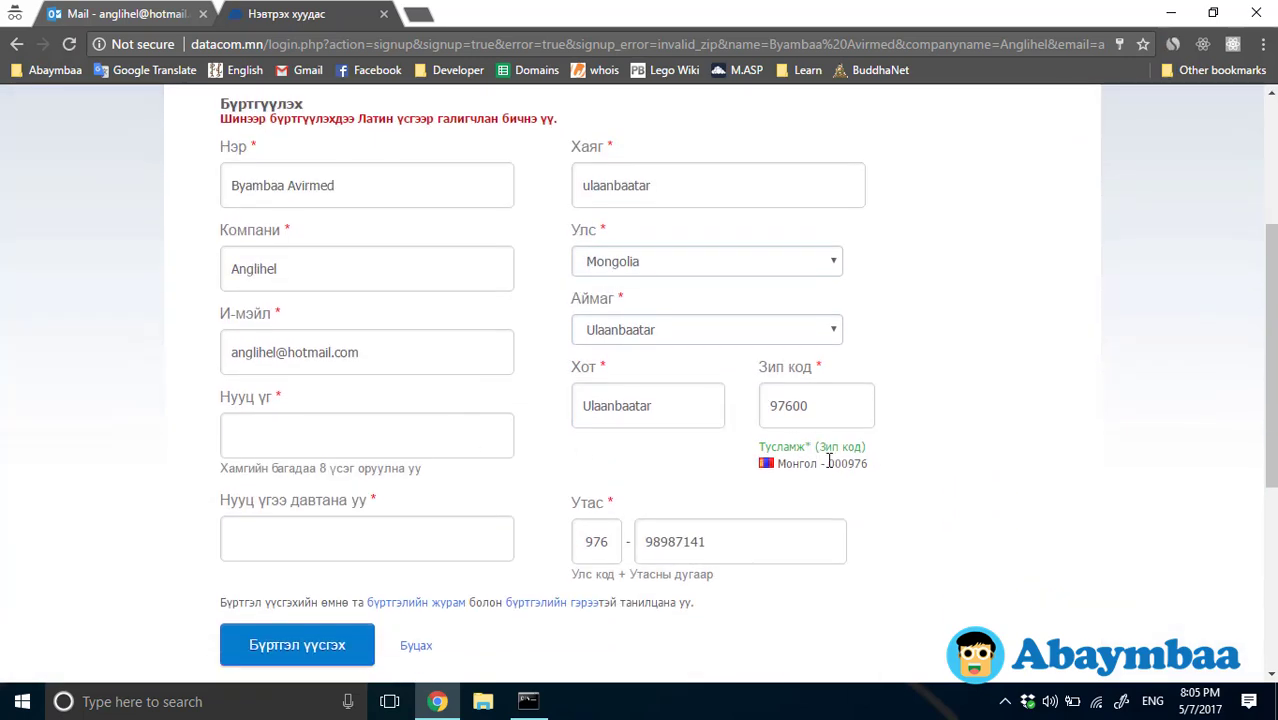
{"action": "left_click_drag", "start_coordinate": [828, 461], "coordinate": [881, 461]}
{"action": "key", "text": "ctrl+c"}
{"action": "double_click", "coordinate": [828, 406]}
{"action": "key", "text": "ctrl+v"}
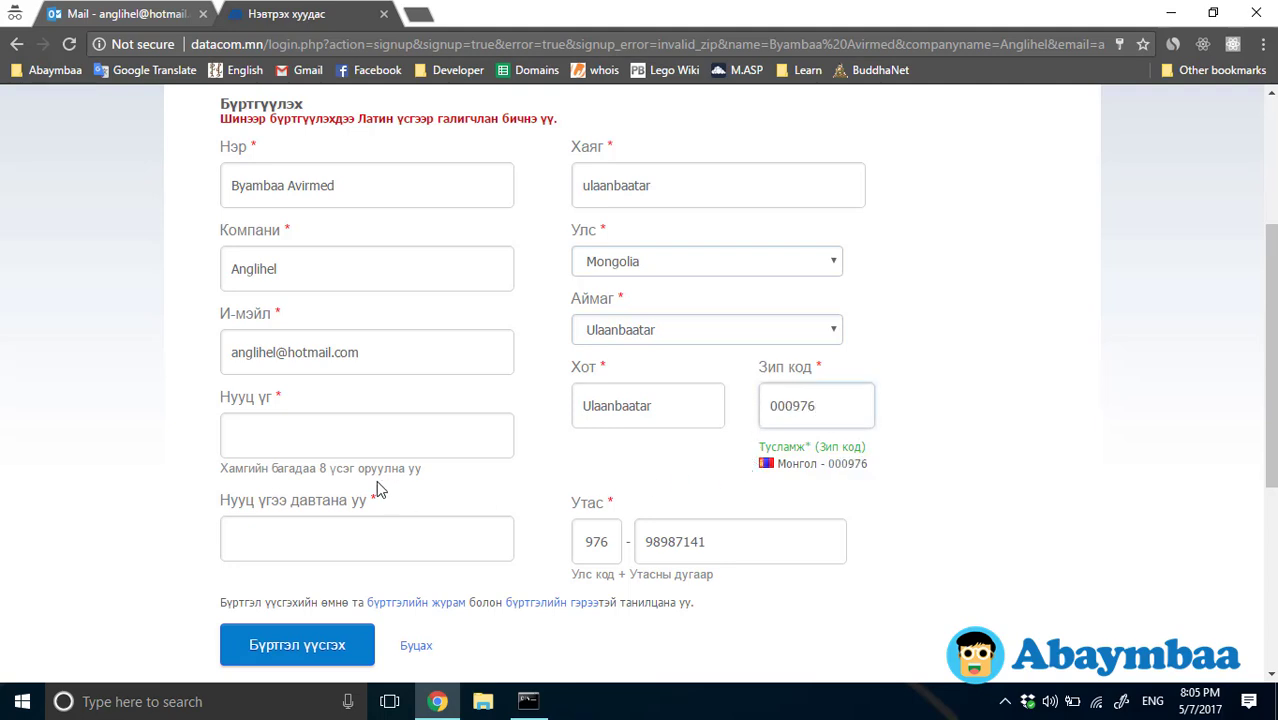
Step: Re-enter the password and move on to its confirmation field
{"action": "left_click", "coordinate": [302, 424]}
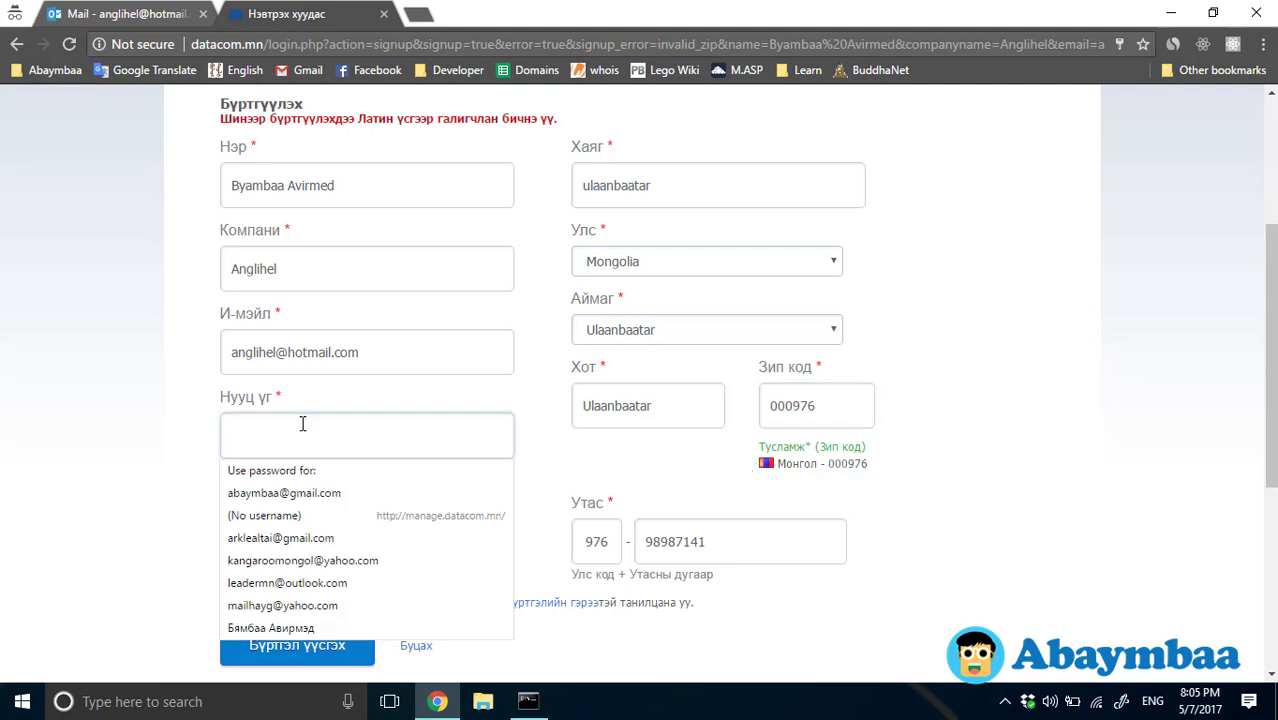
{"action": "type", "text": "•"}
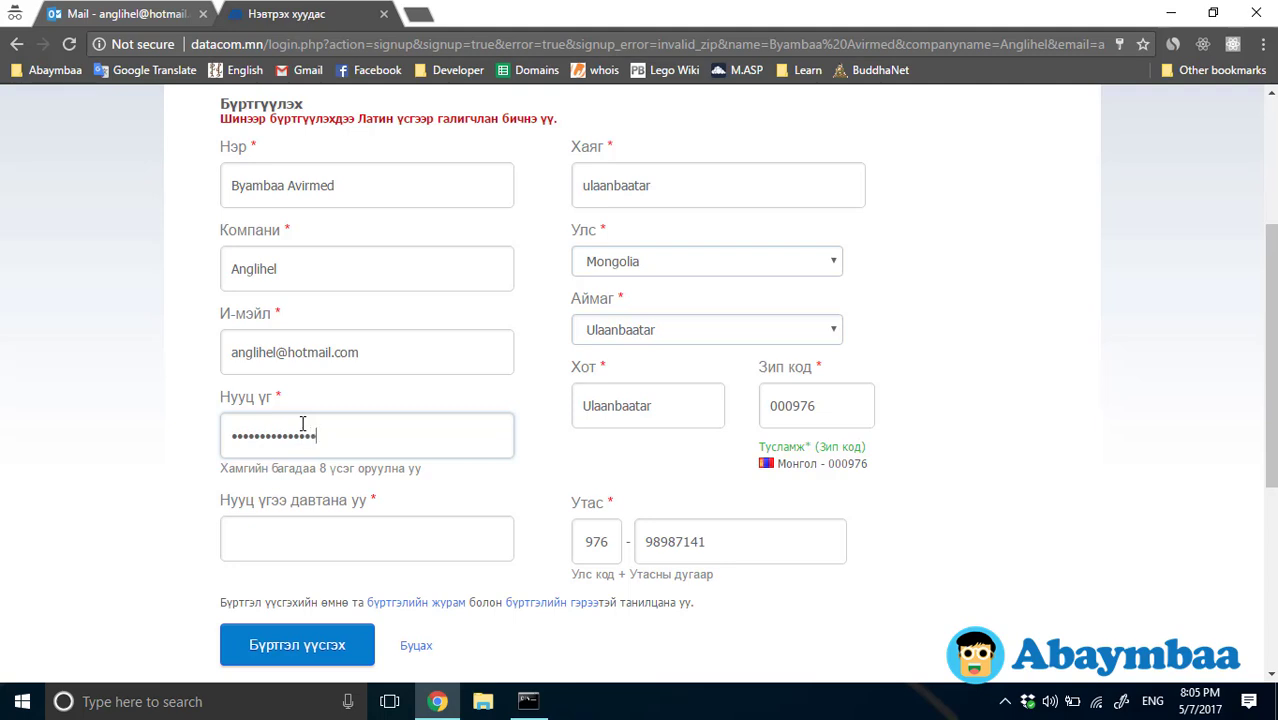
{"action": "key", "text": "Tab"}
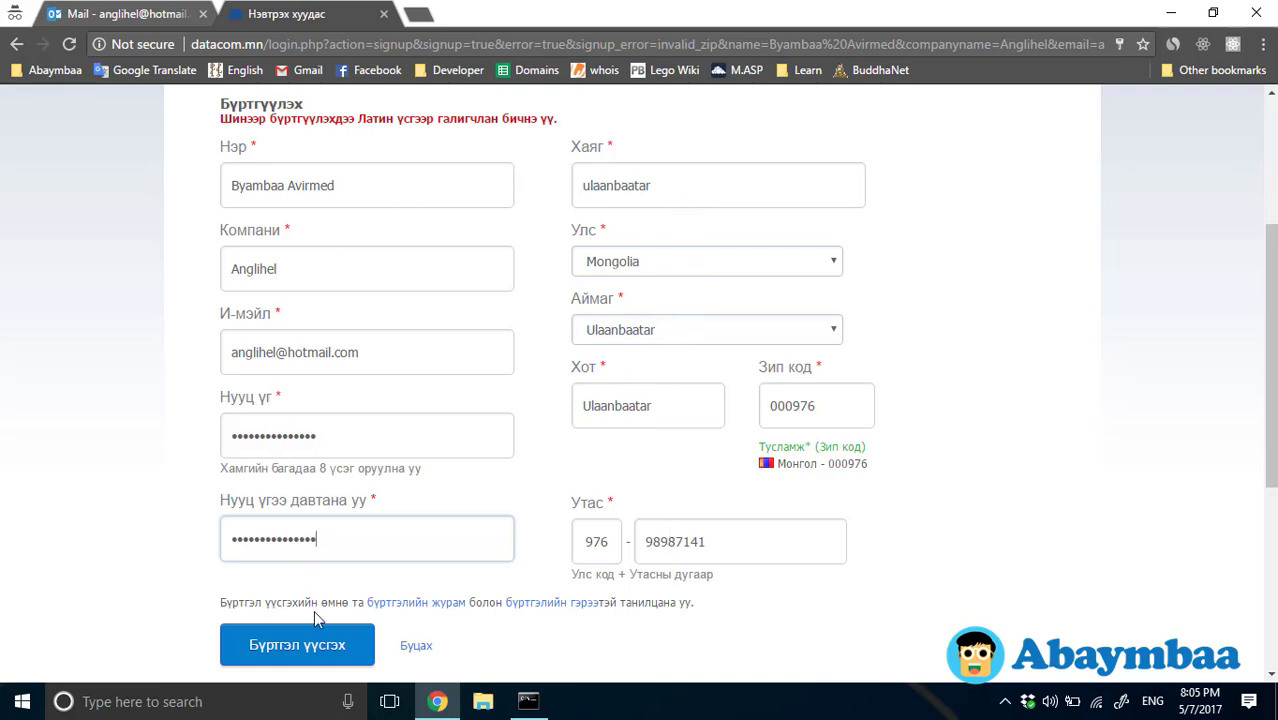
Step: Submit the corrected registration and open the new account's Миний данс admin area
{"action": "left_click", "coordinate": [316, 645]}
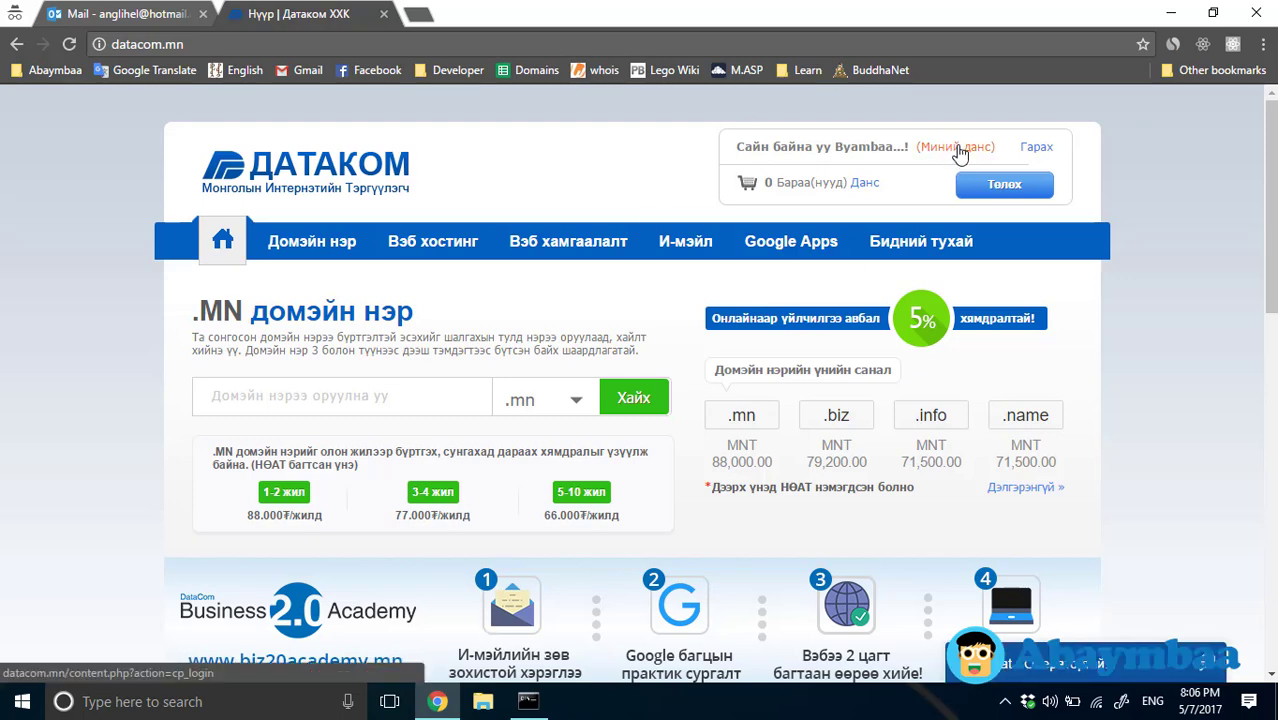
{"action": "left_click", "coordinate": [958, 148]}
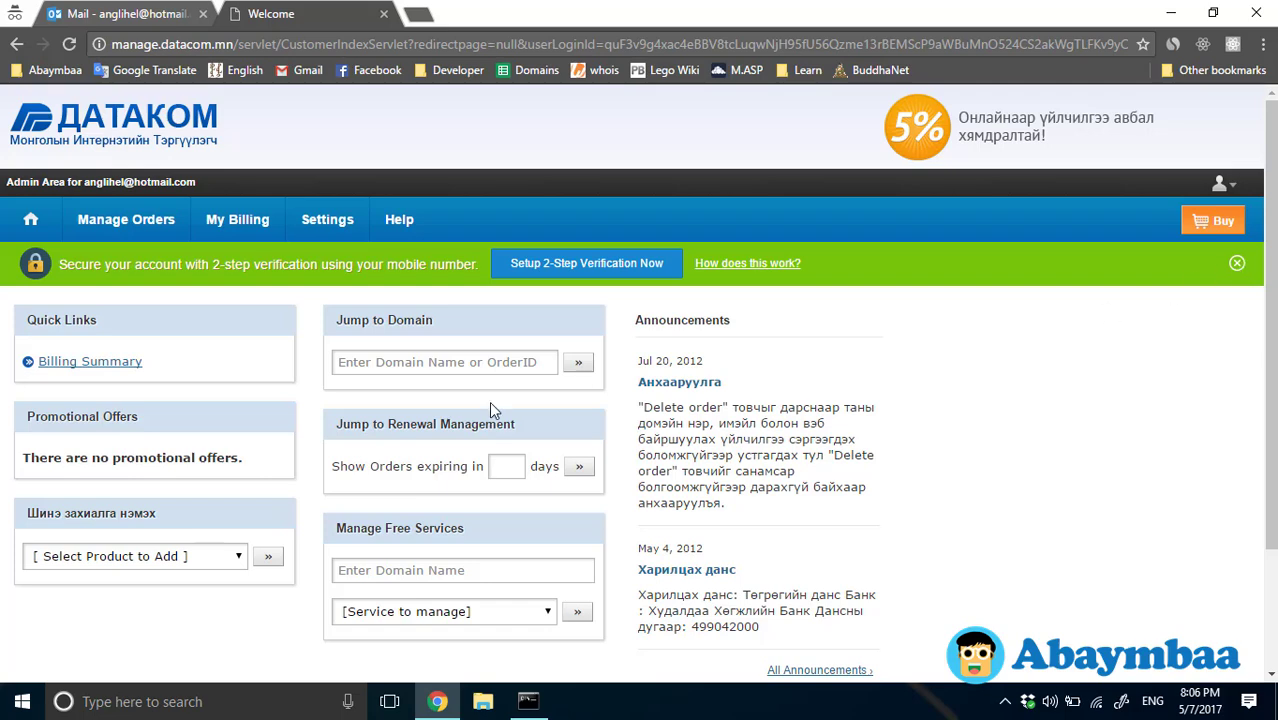
Step: Choose List/Search Orders under Manage Orders and check the empty orders list
{"action": "mouse_move", "coordinate": [83, 234]}
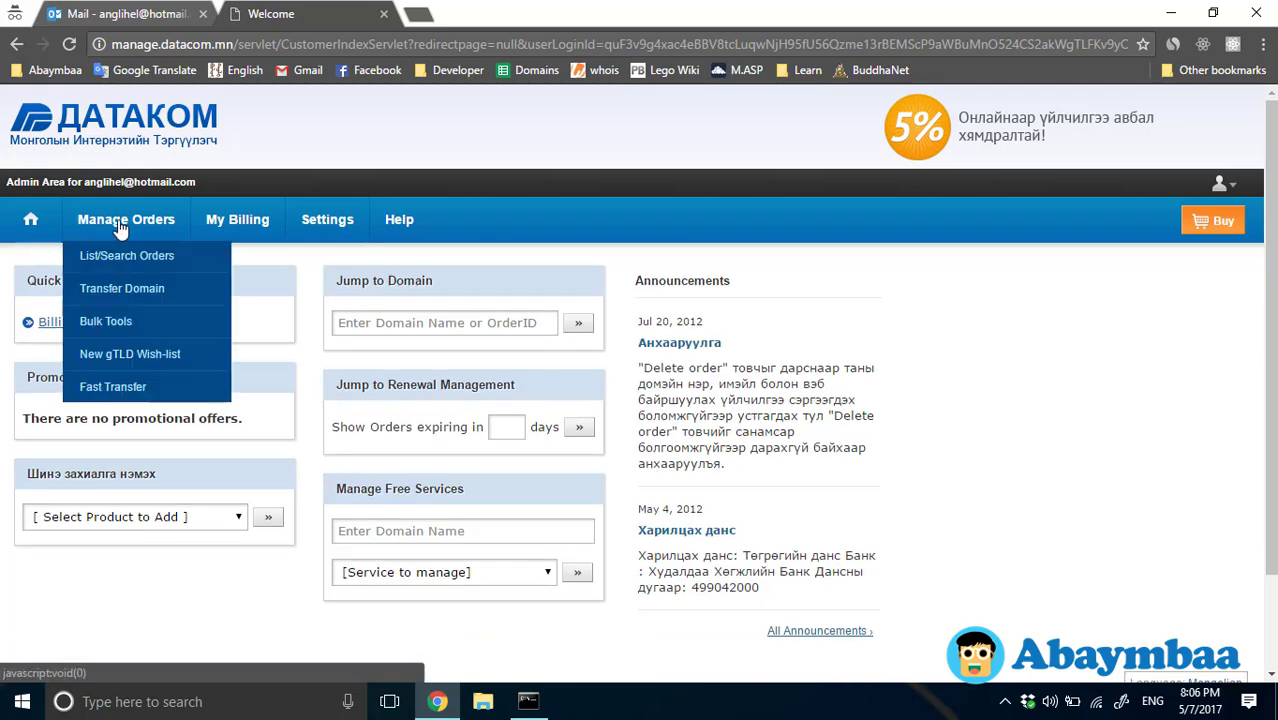
{"action": "left_click", "coordinate": [129, 255]}
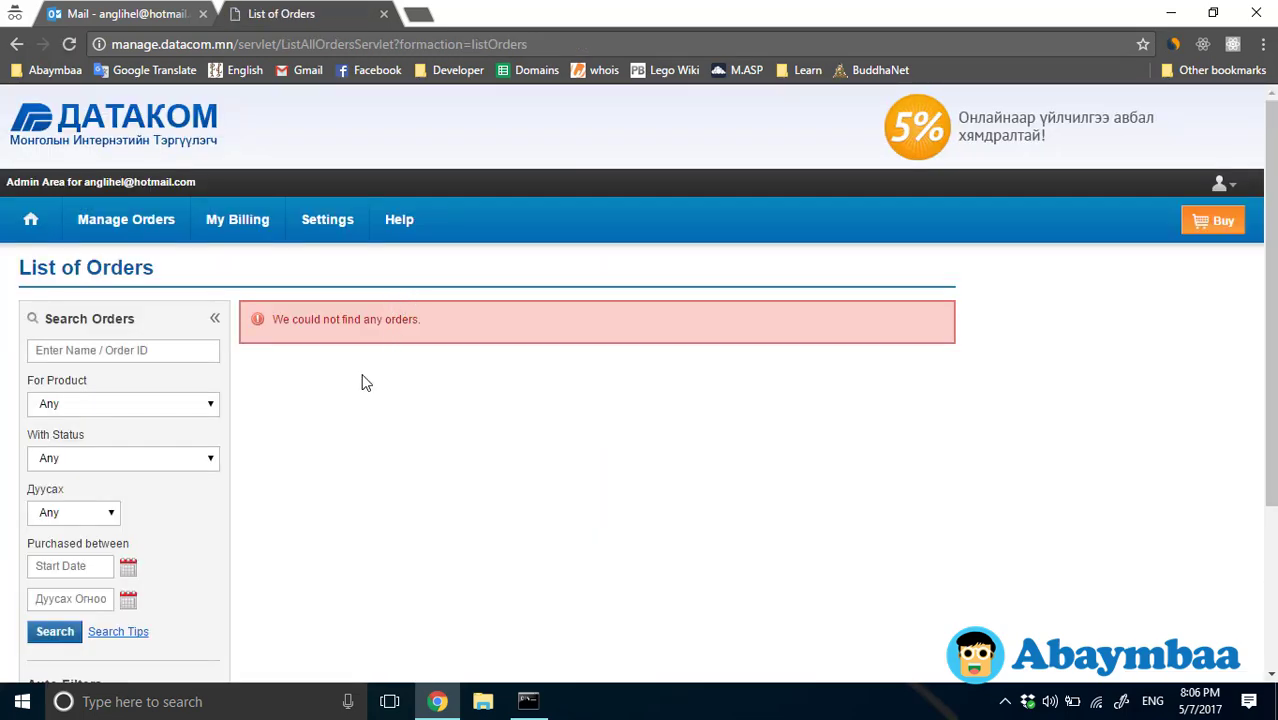
{"action": "scroll", "coordinate": [521, 438], "scroll_direction": "down", "scroll_amount": 2}
{"action": "scroll", "coordinate": [520, 437], "scroll_direction": "down", "scroll_amount": 1}
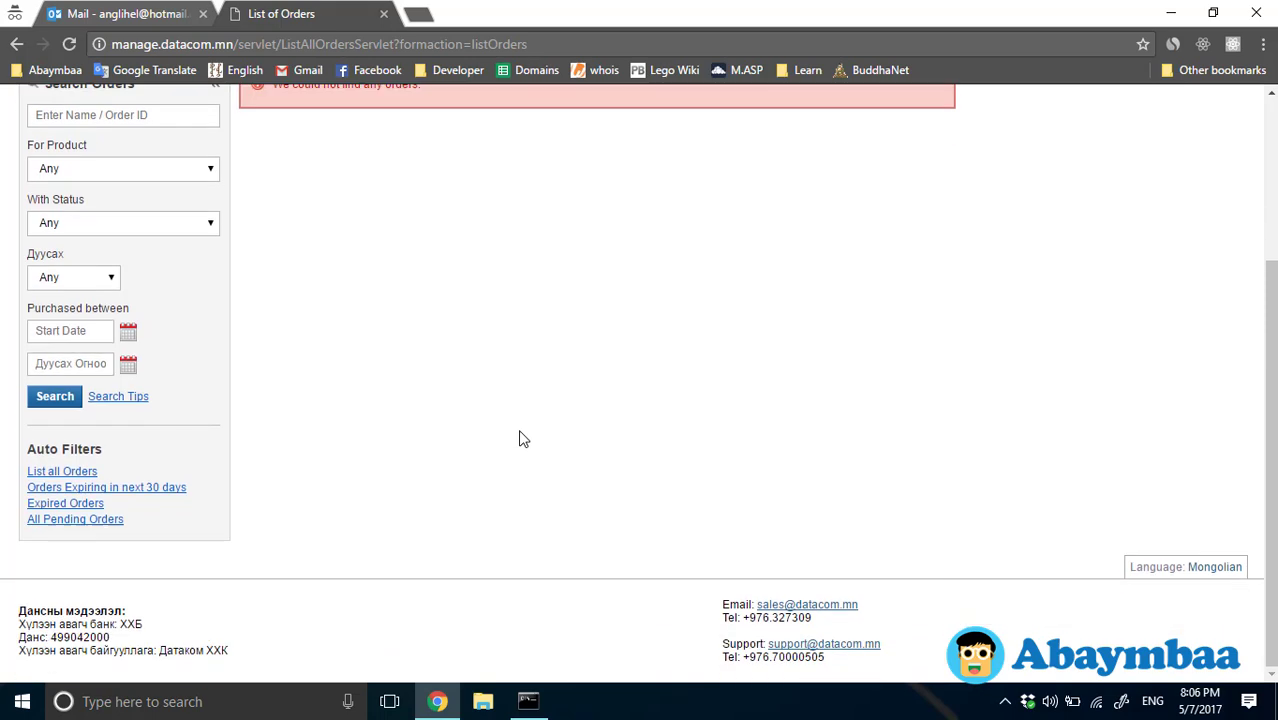
{"action": "scroll", "coordinate": [520, 437], "scroll_direction": "up", "scroll_amount": 3}
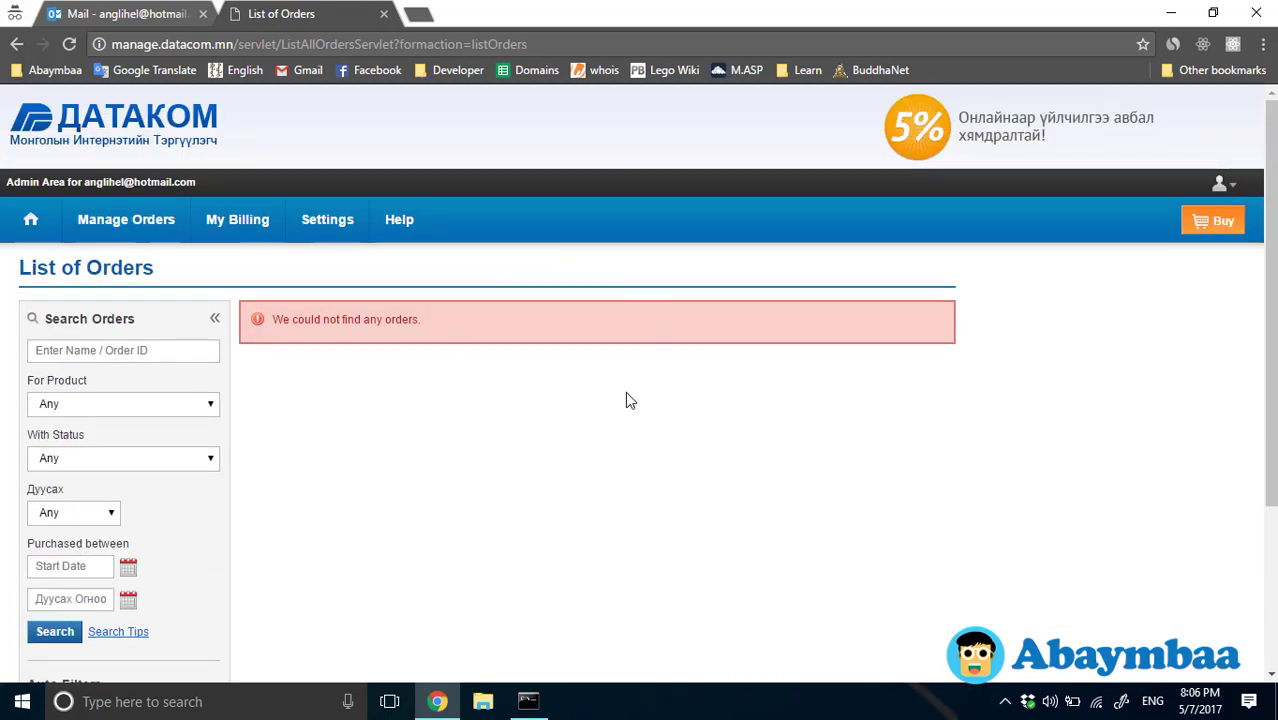